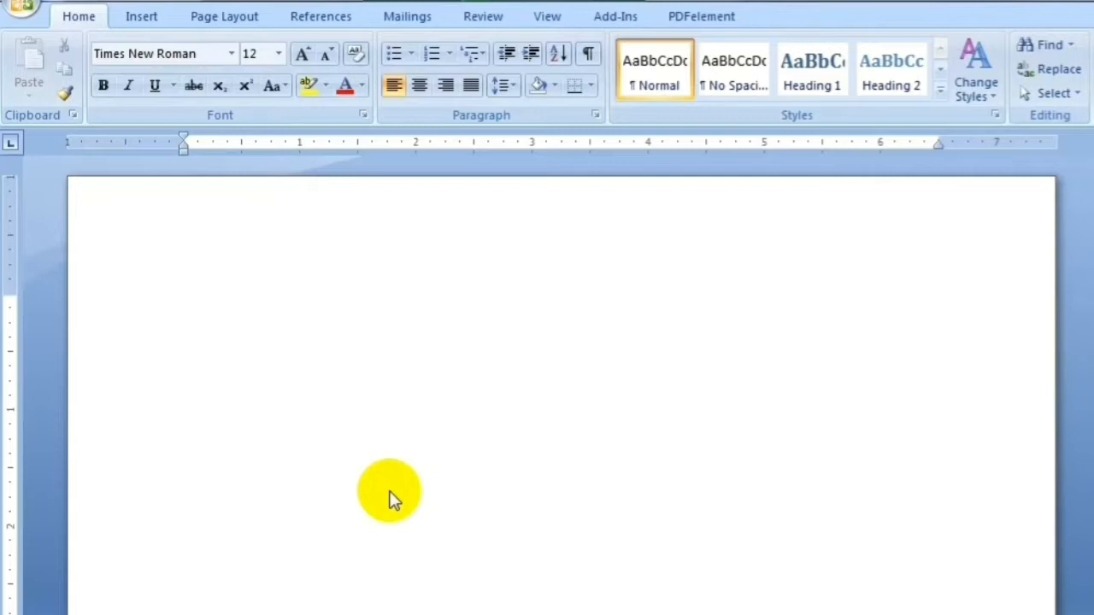
Type the centred 18-point title lines RESUME and OF at the top of the page
{"action": "left_click", "coordinate": [280, 53]}
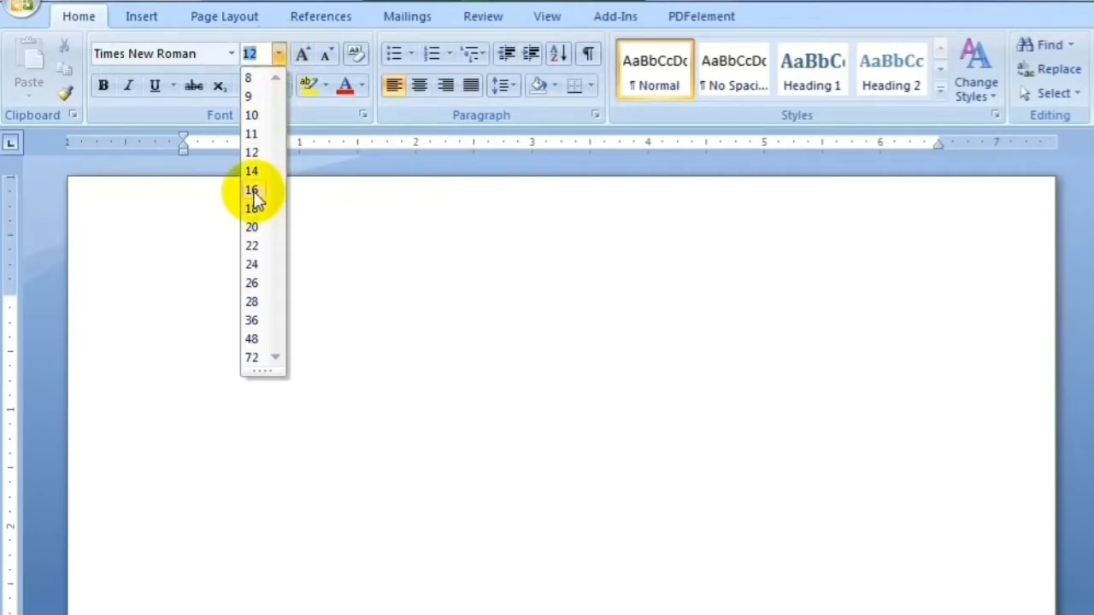
{"action": "left_click", "coordinate": [256, 209]}
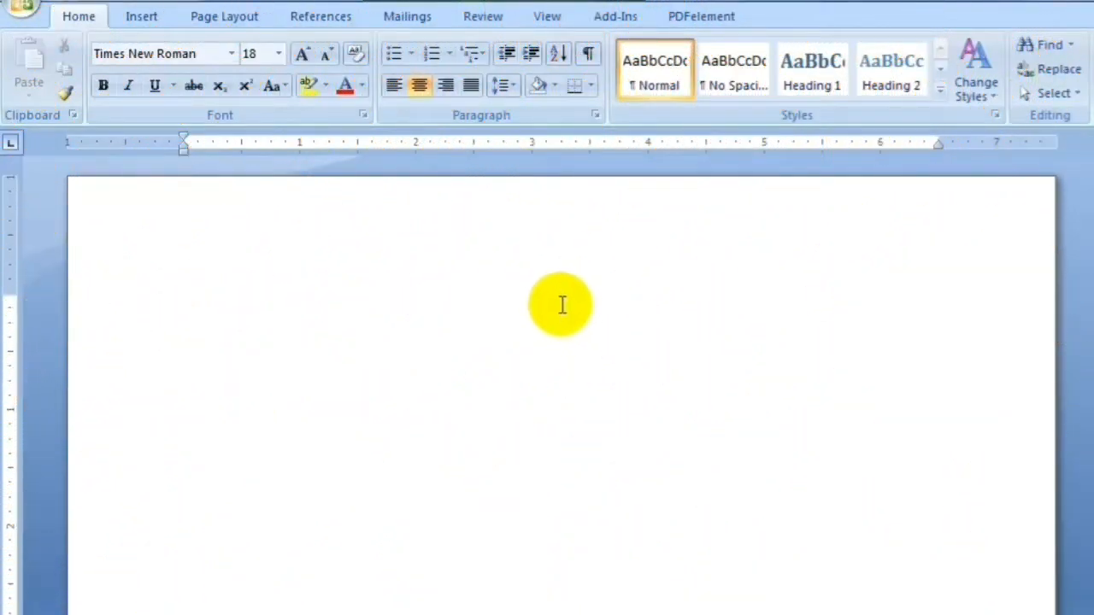
{"action": "type", "text": "Res"}
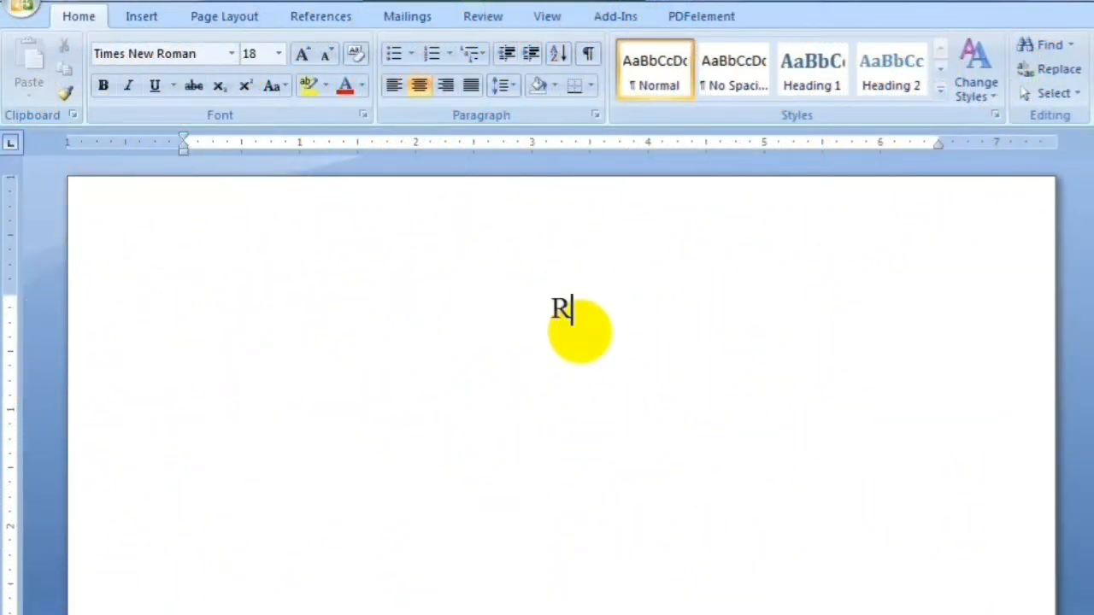
{"action": "key", "text": "BackSpace"}
{"action": "key", "text": "BackSpace"}
{"action": "type", "text": "ESUME "}
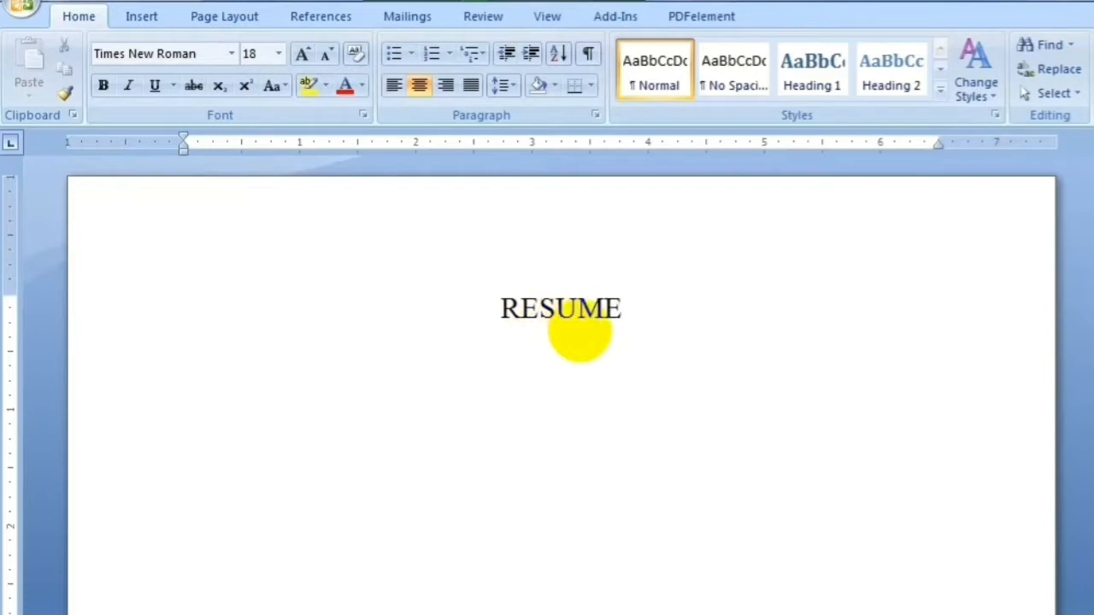
{"action": "type", "text": "OF"}
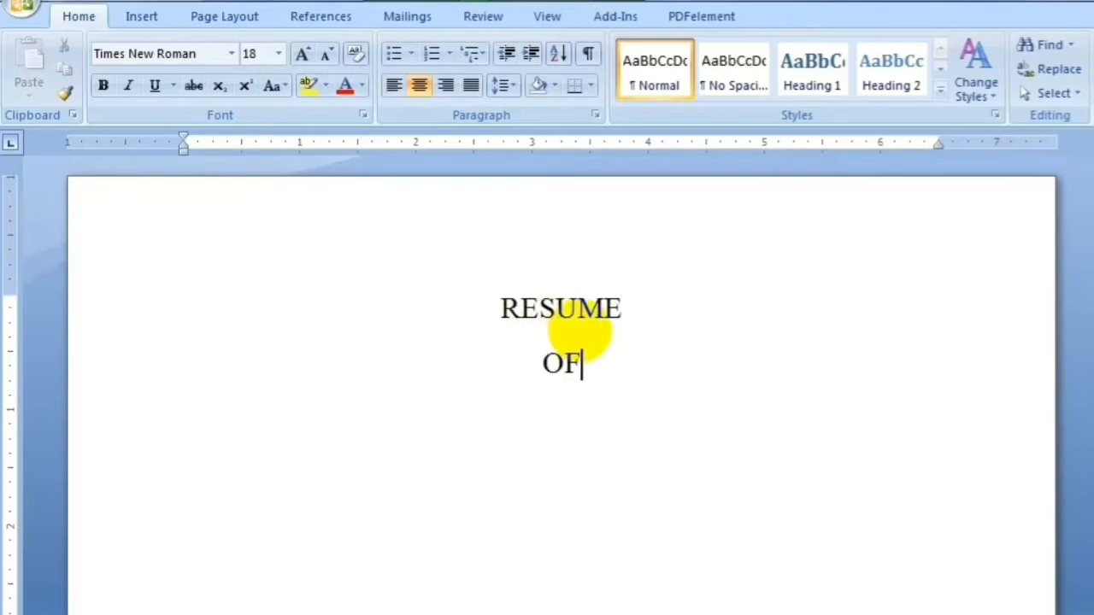
{"action": "key", "text": "Return"}
{"action": "left_click", "coordinate": [278, 54]}
Enter the applicant's full name at 16 pt, then a left-aligned 'Personal Details' line
{"action": "left_click", "coordinate": [251, 190]}
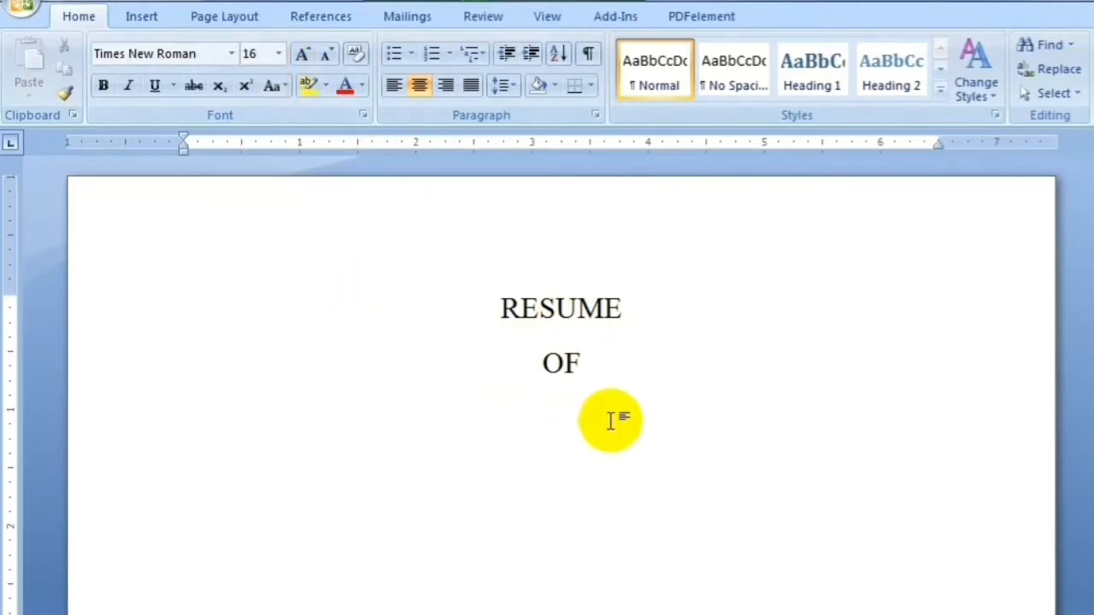
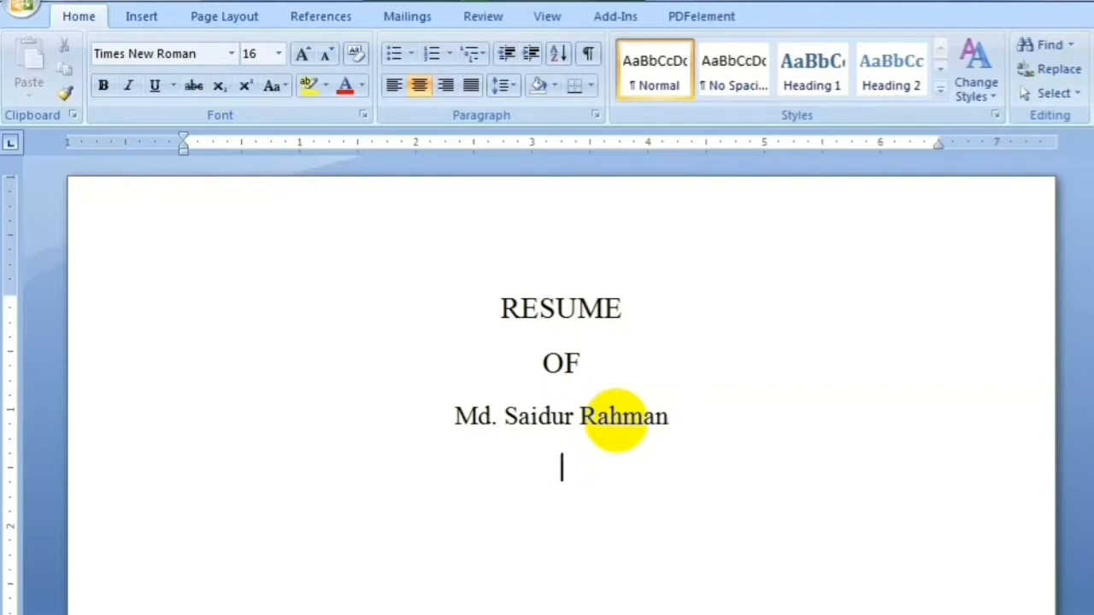
{"action": "key", "text": "Return"}
{"action": "key", "text": "ctrl+l"}
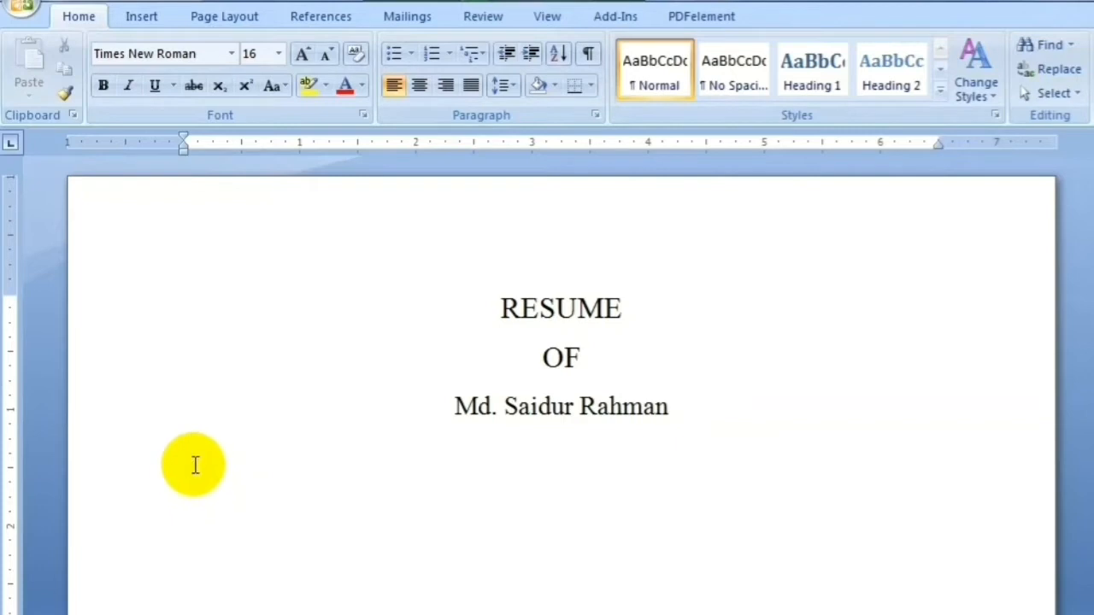
{"action": "type", "text": "Personal"}
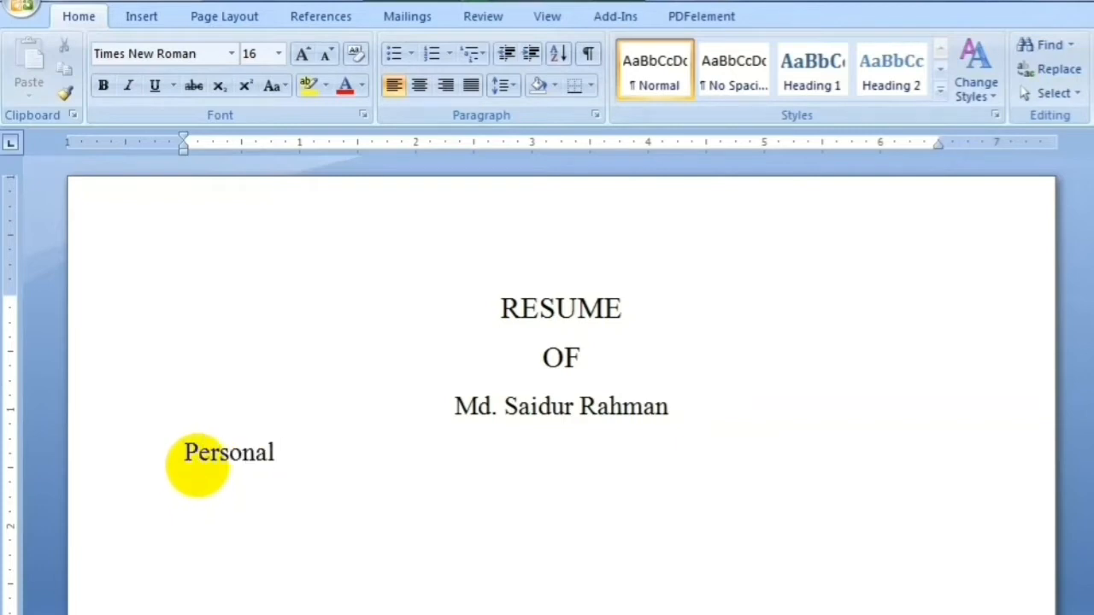
{"action": "type", "text": " Details"}
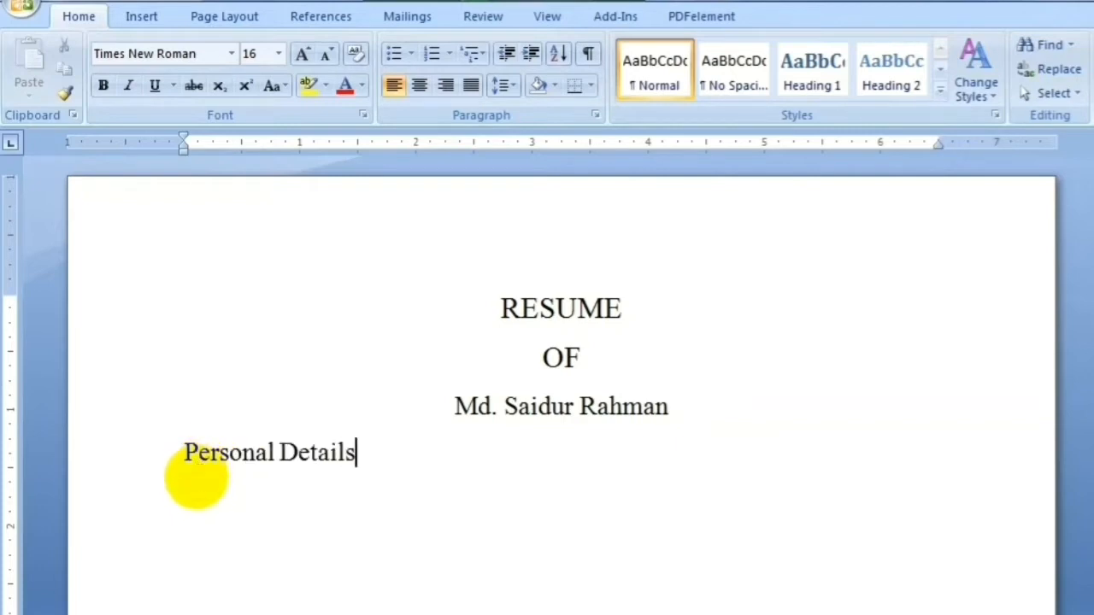
Give the Personal Details line a light blue shaded bar
{"action": "left_click_drag", "start_coordinate": [359, 450], "coordinate": [176, 459]}
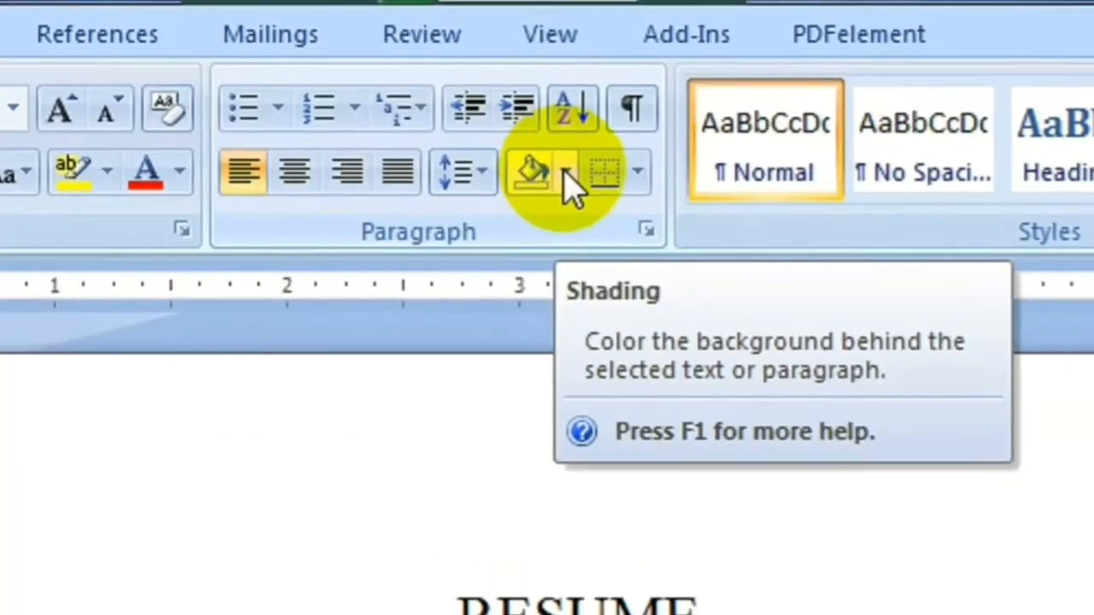
{"action": "left_click", "coordinate": [554, 85]}
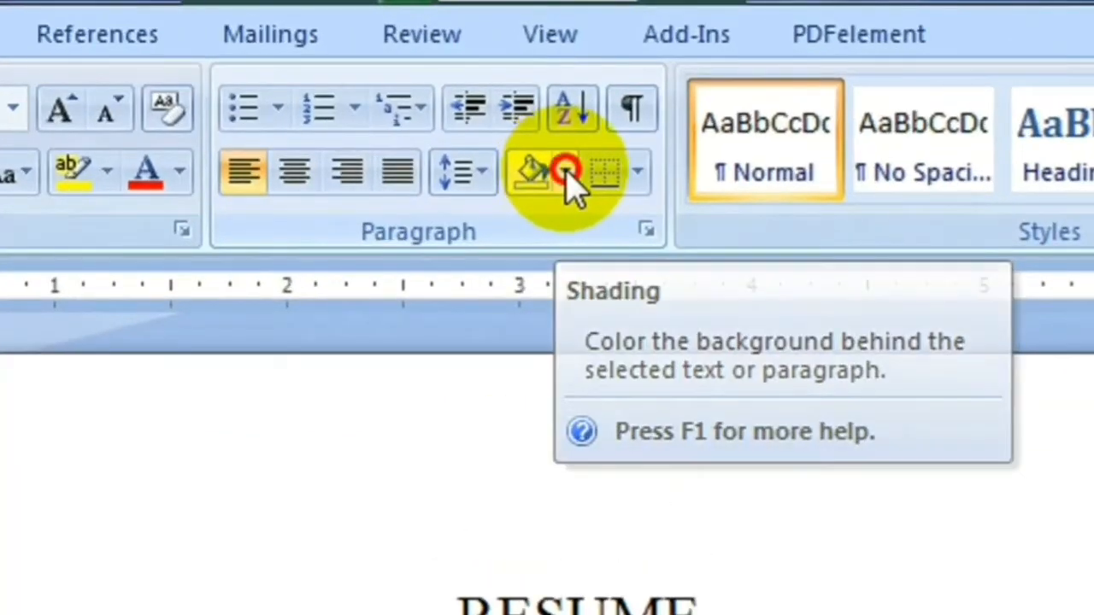
{"action": "left_click", "coordinate": [632, 299]}
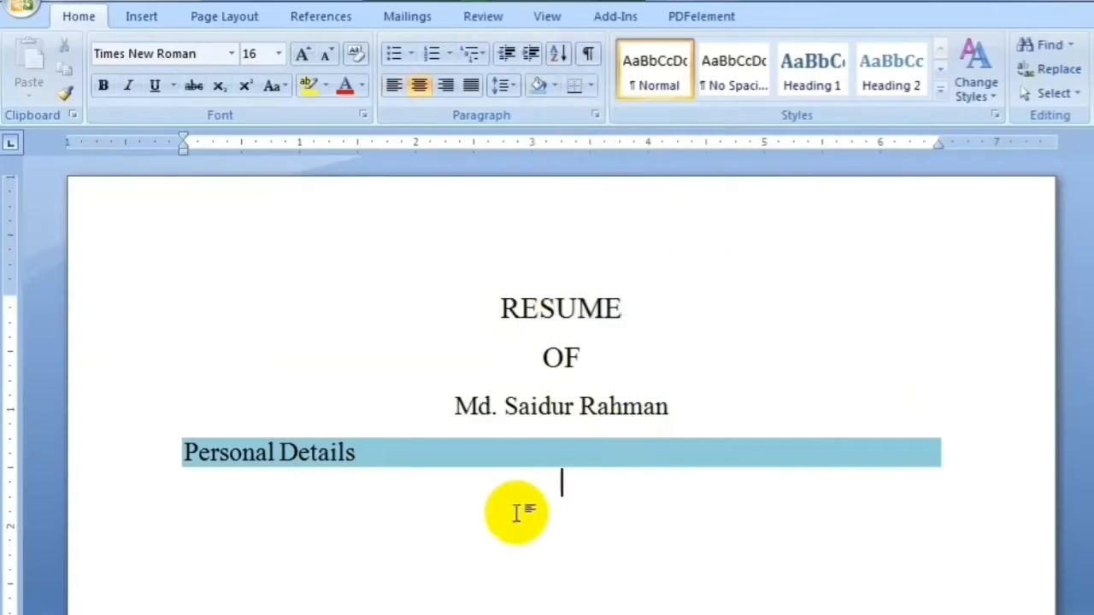
Make the RESUME, OF and name title lines bold
{"action": "left_click_drag", "start_coordinate": [501, 308], "coordinate": [607, 401]}
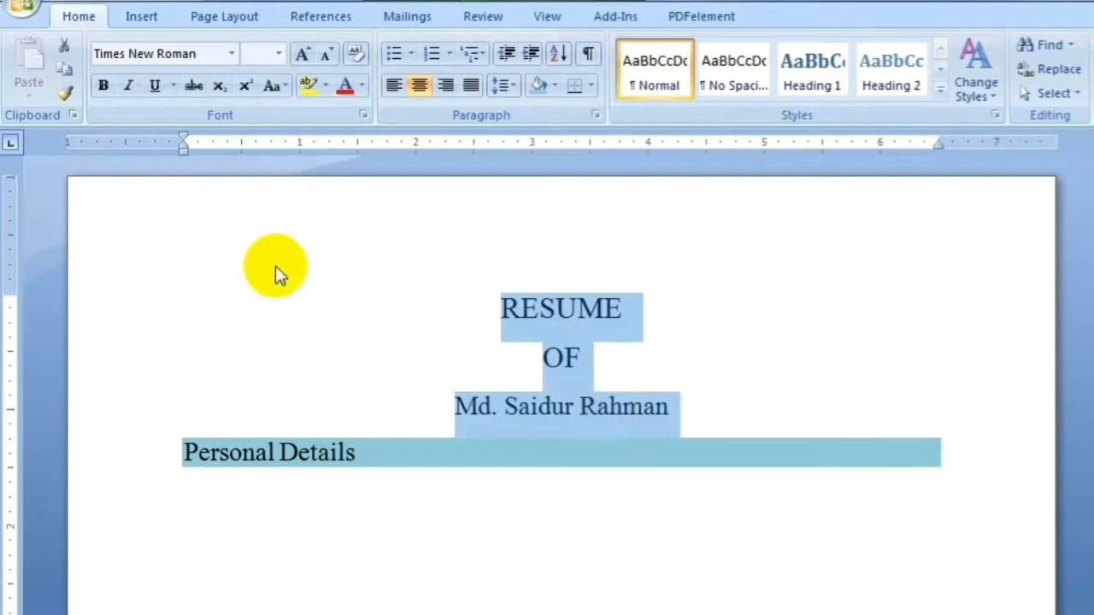
{"action": "left_click", "coordinate": [103, 85]}
{"action": "left_click", "coordinate": [267, 503]}
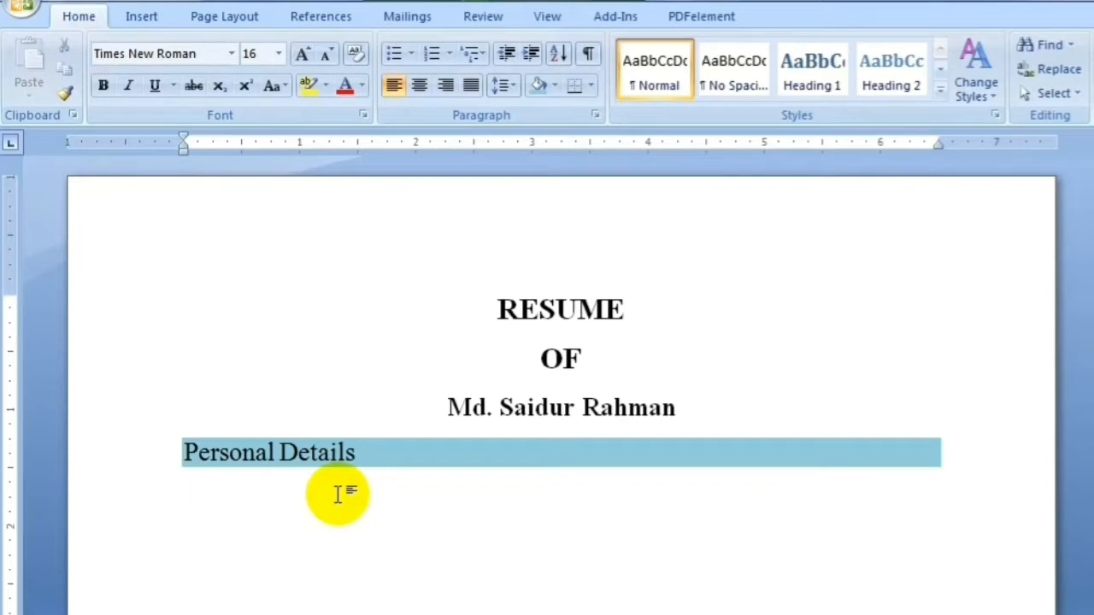
{"action": "key", "text": "BackSpace"}
Add a Name field under Personal Details with the applicant's full name after a Tab
{"action": "type", "text": "Name"}
{"action": "scroll", "coordinate": [288, 353], "scroll_direction": "down", "scroll_amount": 2}
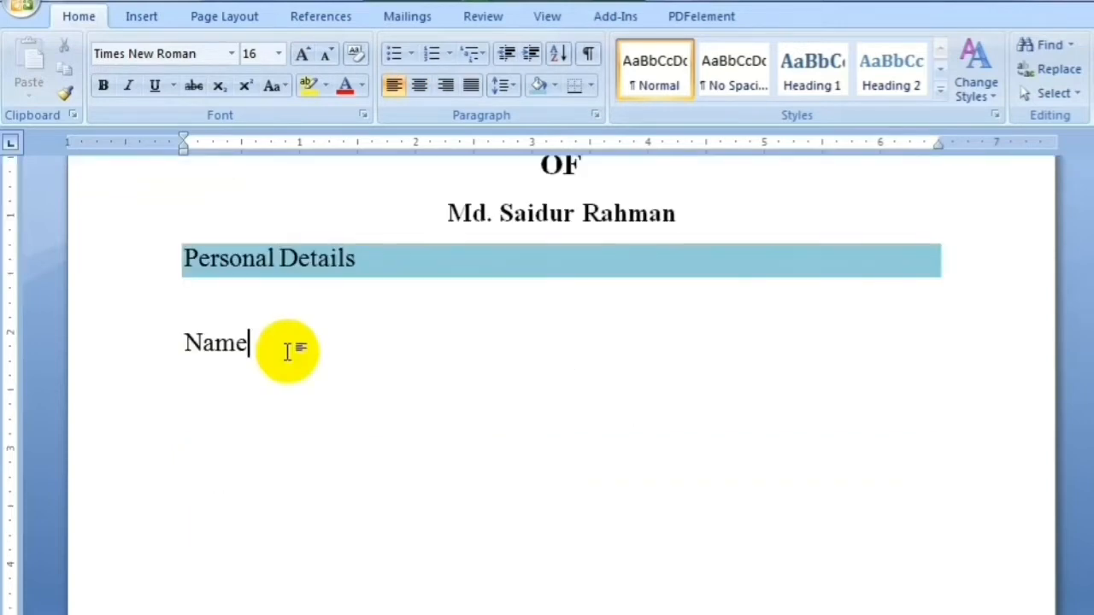
{"action": "key", "text": "Tab"}
{"action": "type", "text": ":"}
{"action": "key", "text": "BackSpace"}
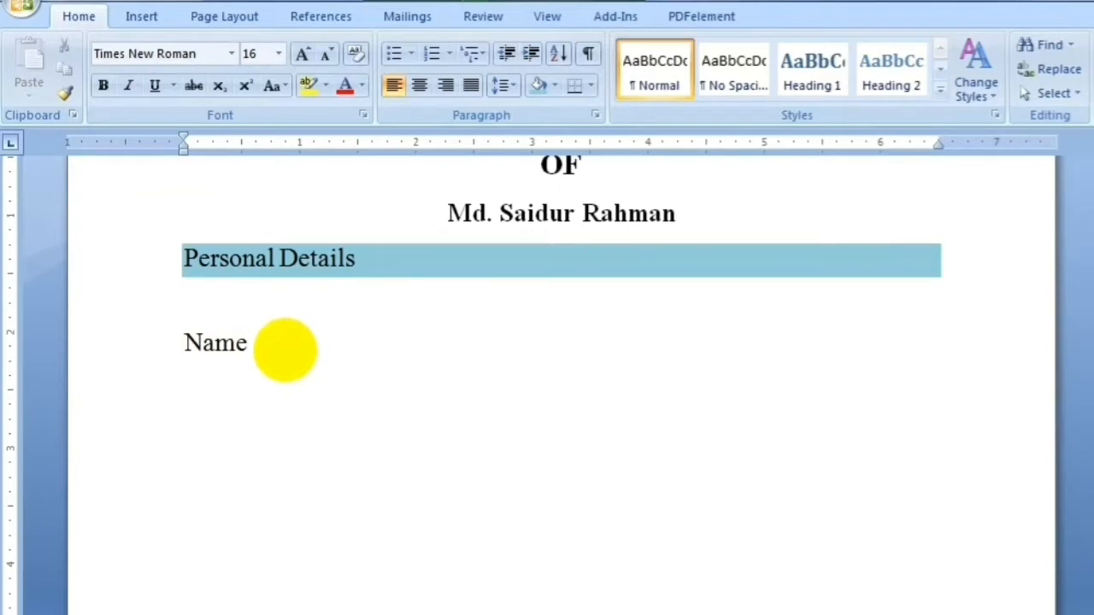
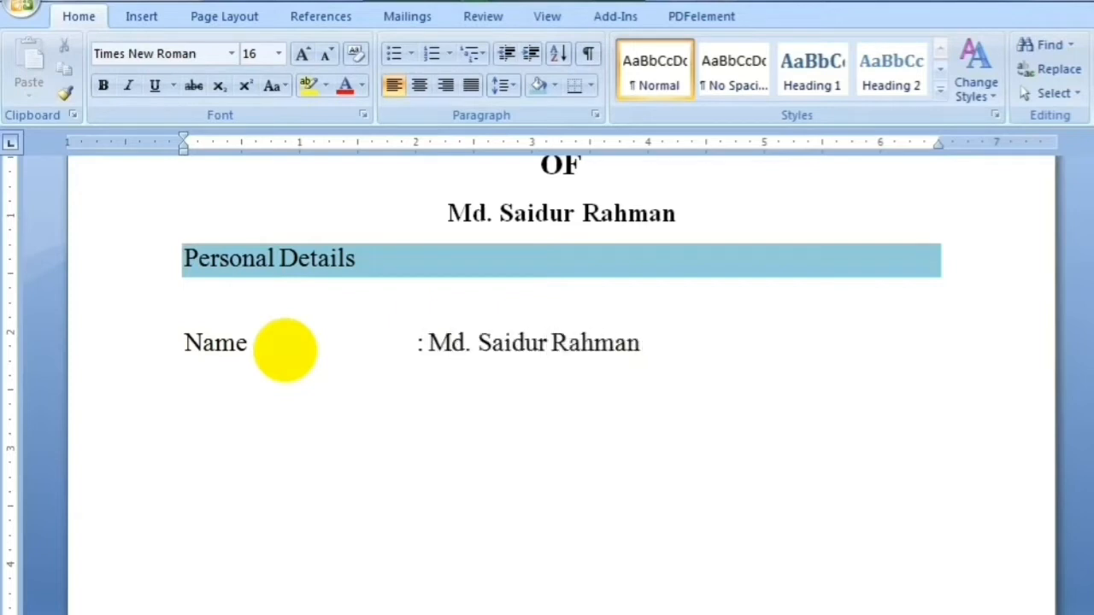
{"action": "key", "text": "Return"}
Add an Address field with village and post office, continuing with police station and district
{"action": "type", "text": "Address"}
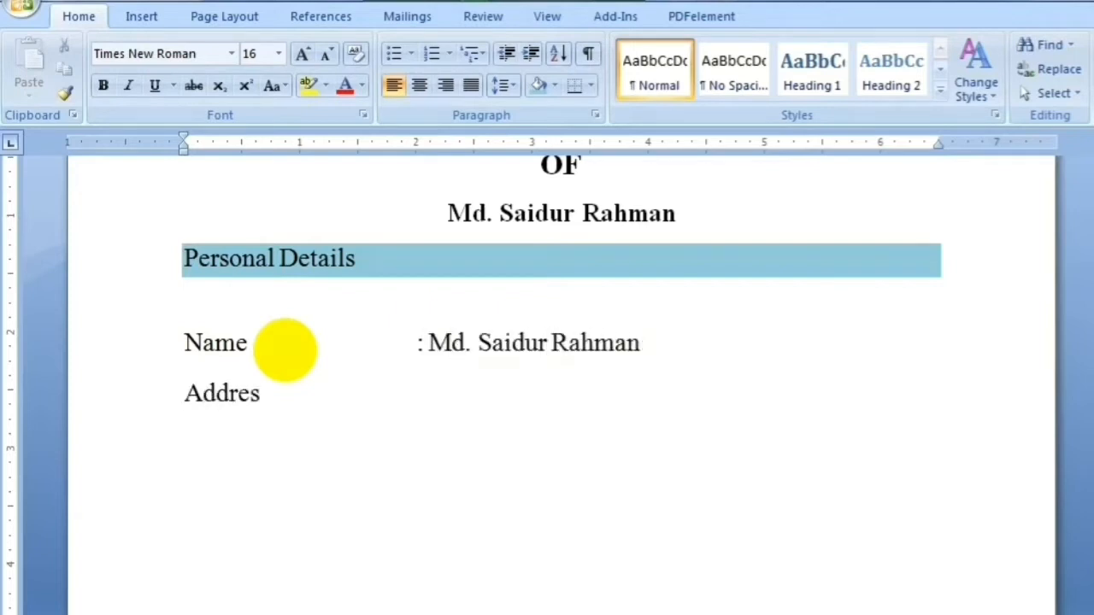
{"action": "key", "text": "Tab"}
{"action": "key", "text": "Tab"}
{"action": "key", "text": "Tab"}
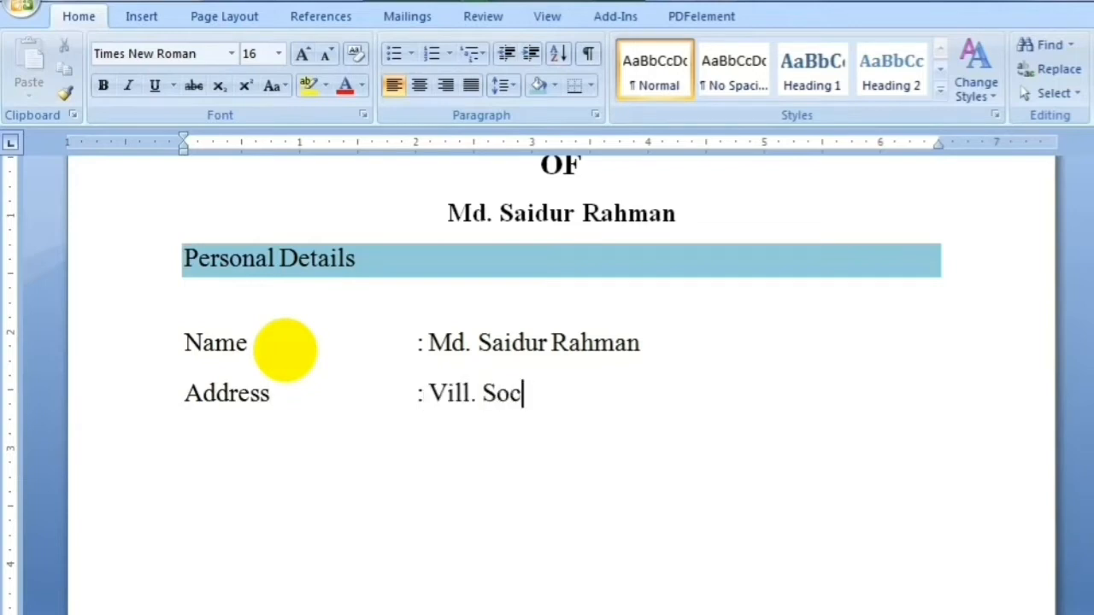
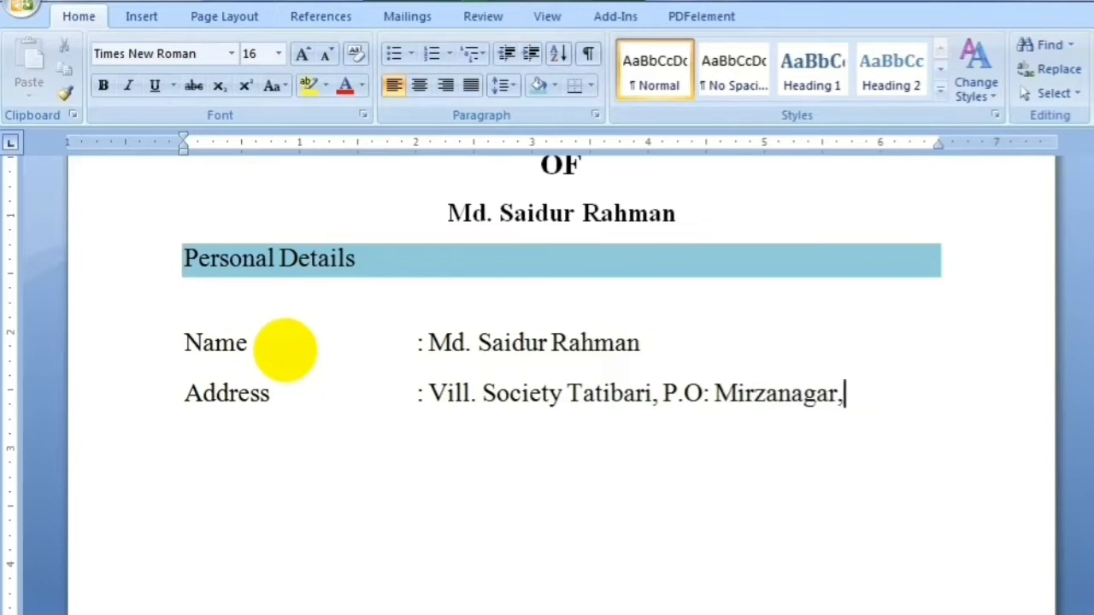
{"action": "key", "text": "Return"}
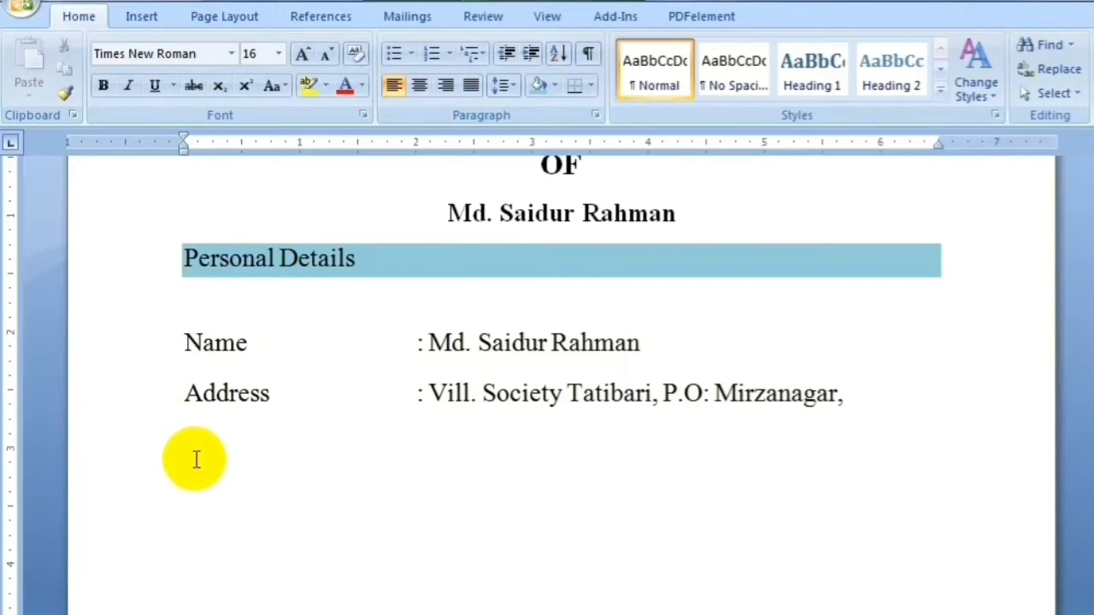
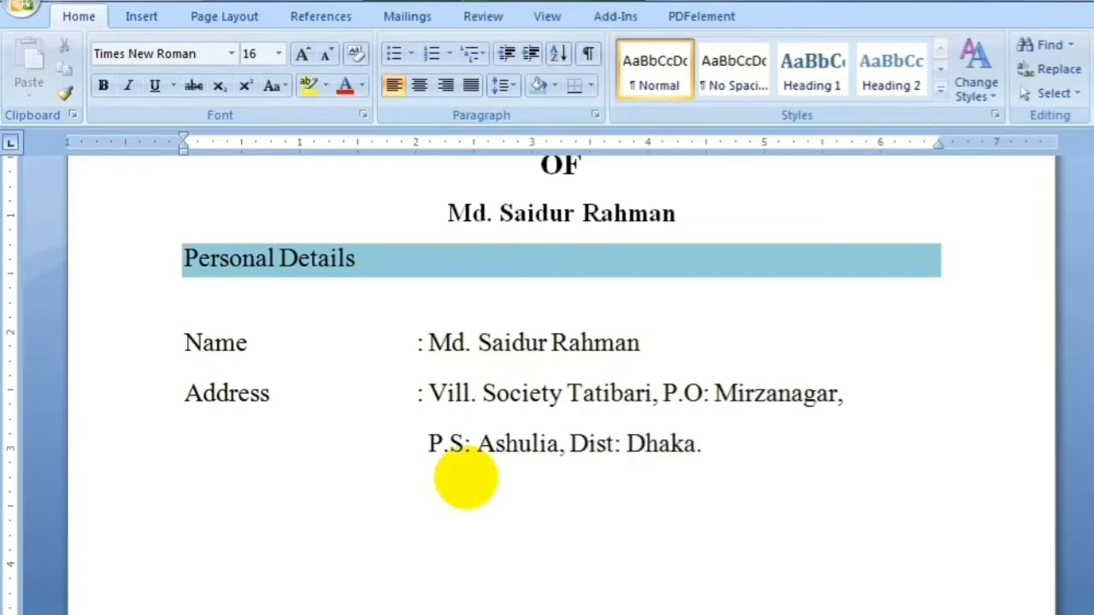
Add Date of Birth and Mobile fields with Tab-aligned colons, entering the birth date and phone number
{"action": "left_click_drag", "start_coordinate": [1093, 339], "coordinate": [1093, 383]}
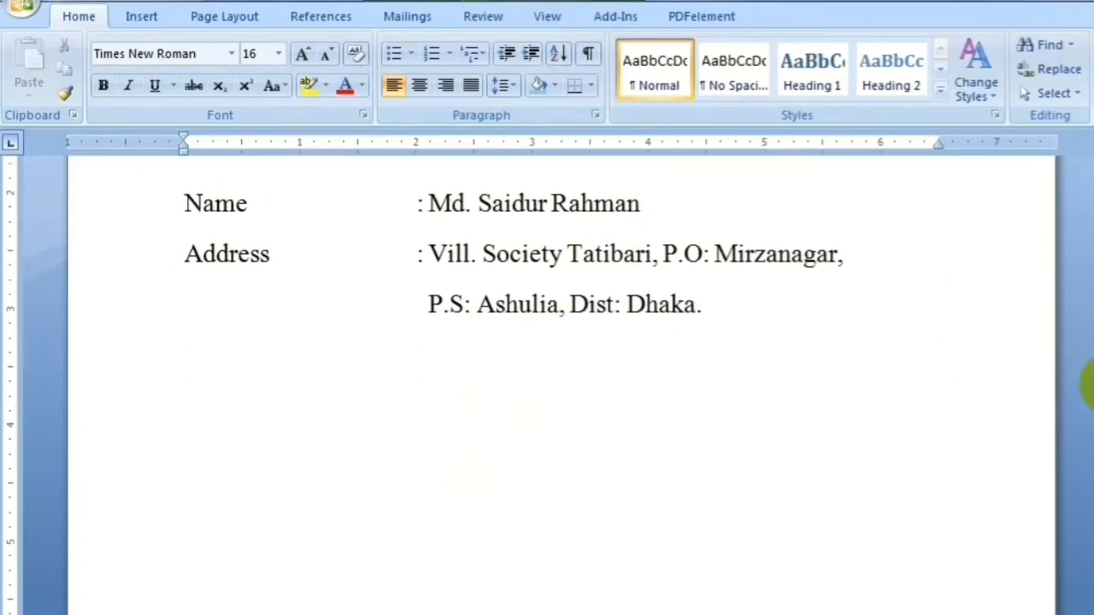
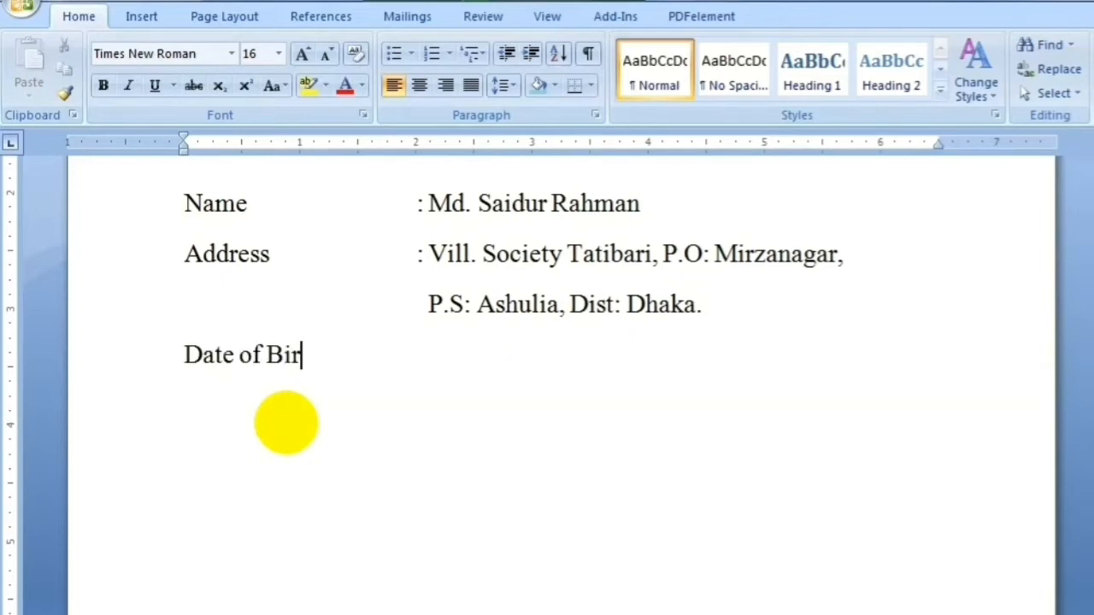
{"action": "key", "text": "Tab"}
{"action": "key", "text": "Tab"}
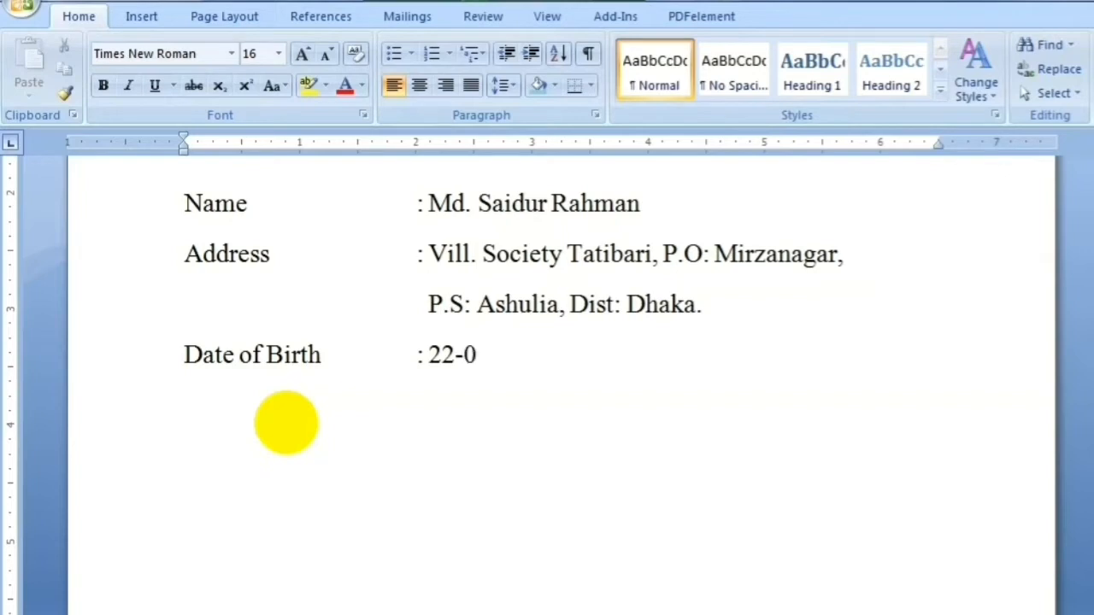
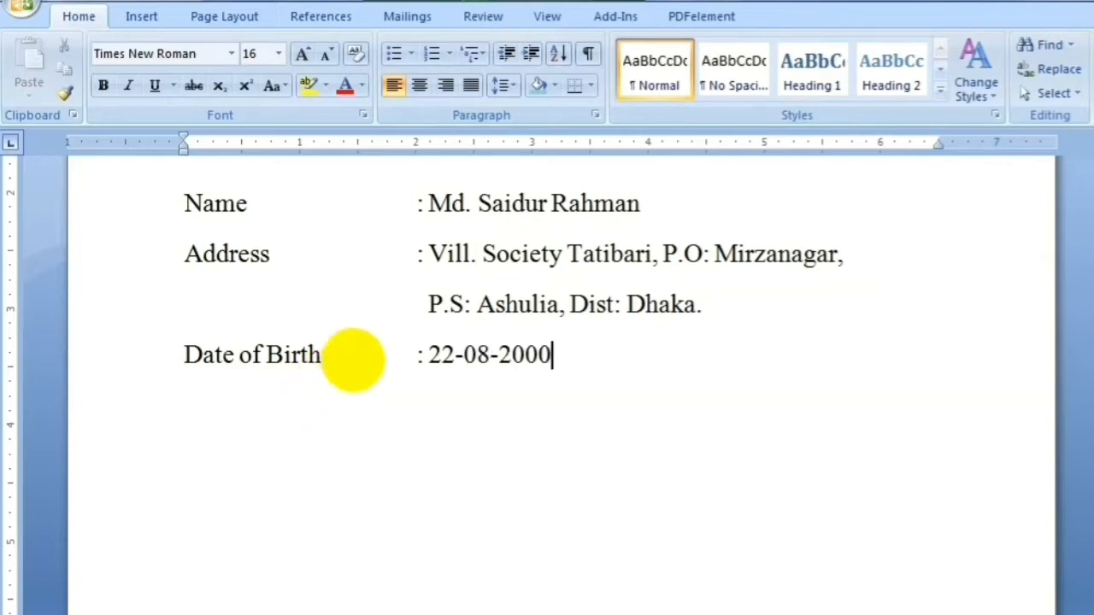
{"action": "key", "text": "Return"}
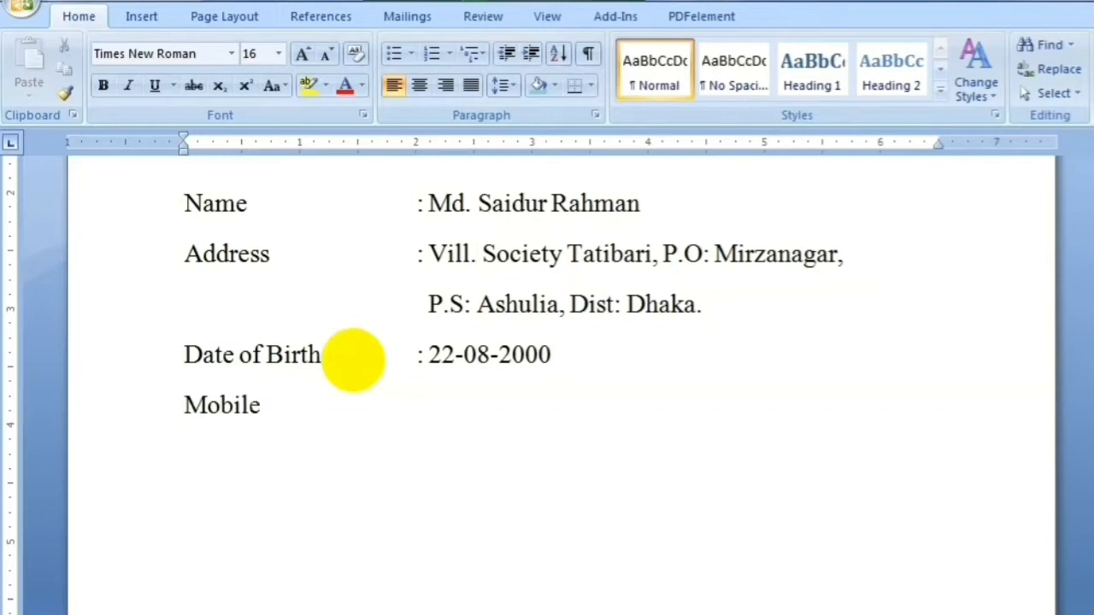
{"action": "key", "text": "Tab"}
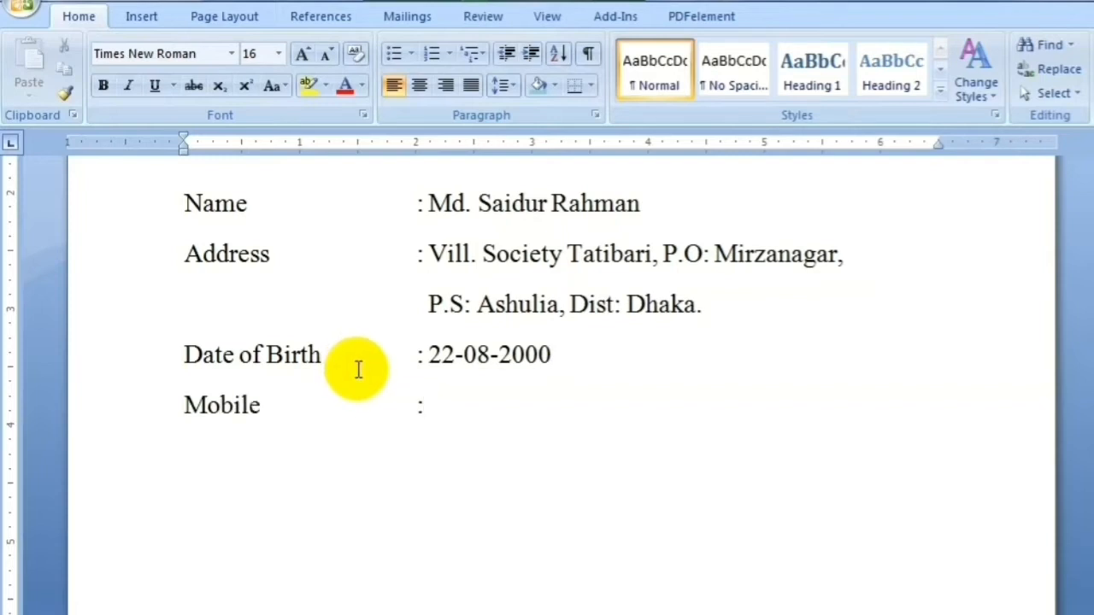
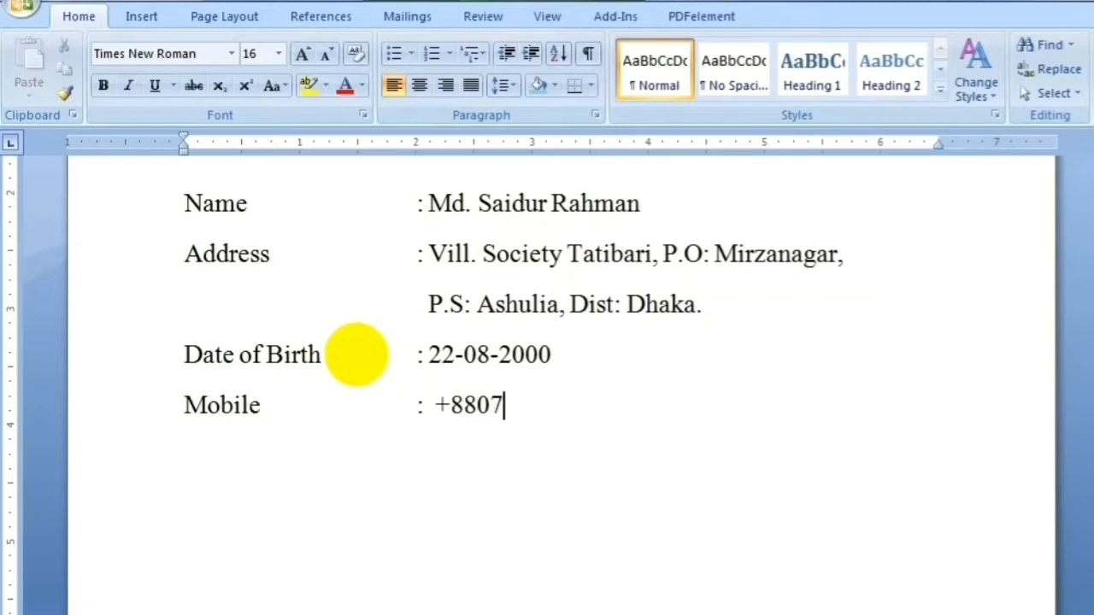
{"action": "key", "text": "BackSpace"}
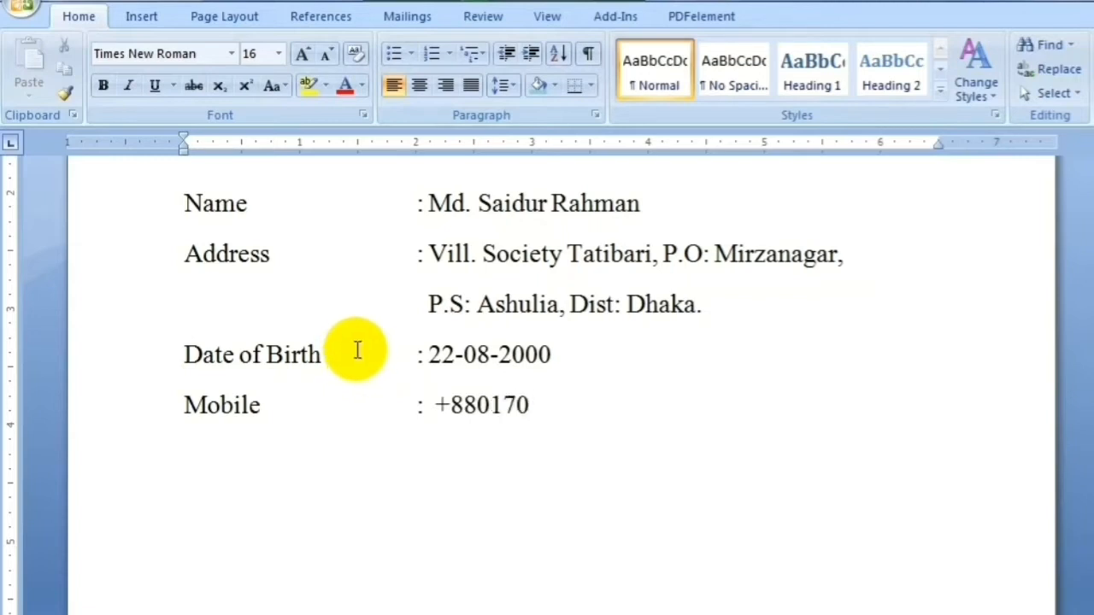
{"action": "key", "text": "Return"}
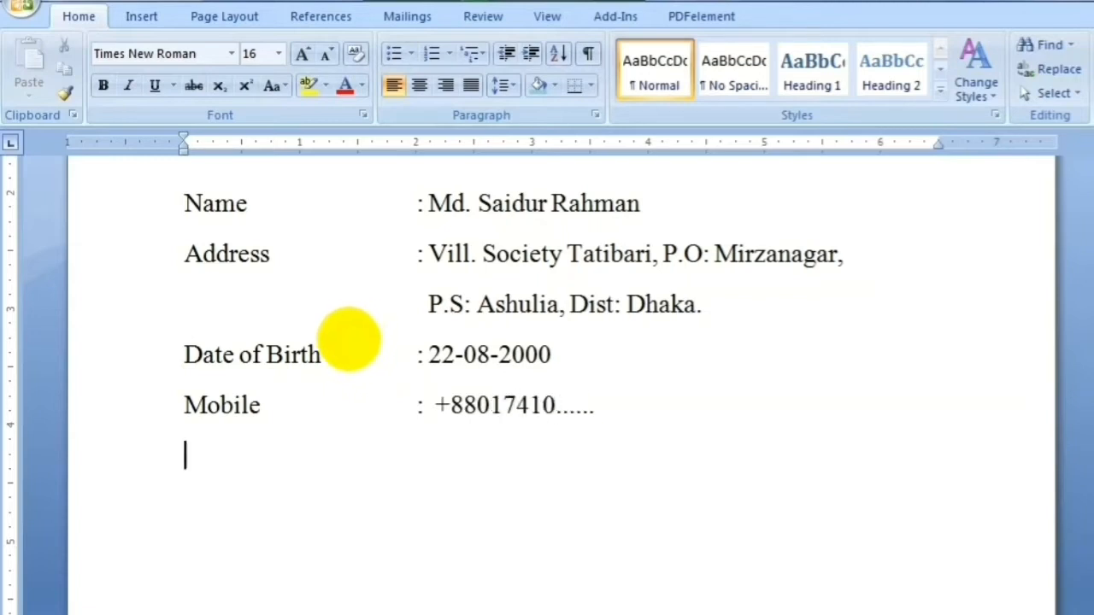
Add an Email field with an aligned colon and the applicant's e-mail address
{"action": "type", "text": "Email."}
{"action": "key", "text": "BackSpace"}
{"action": "key", "text": "Tab"}
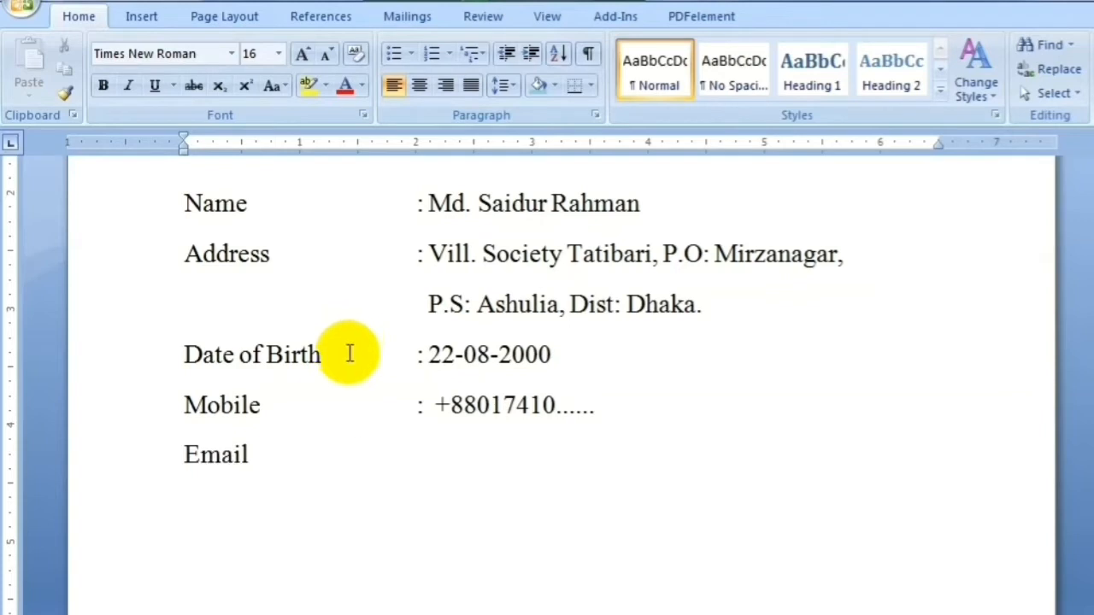
{"action": "key", "text": "Tab"}
{"action": "key", "text": "Tab"}
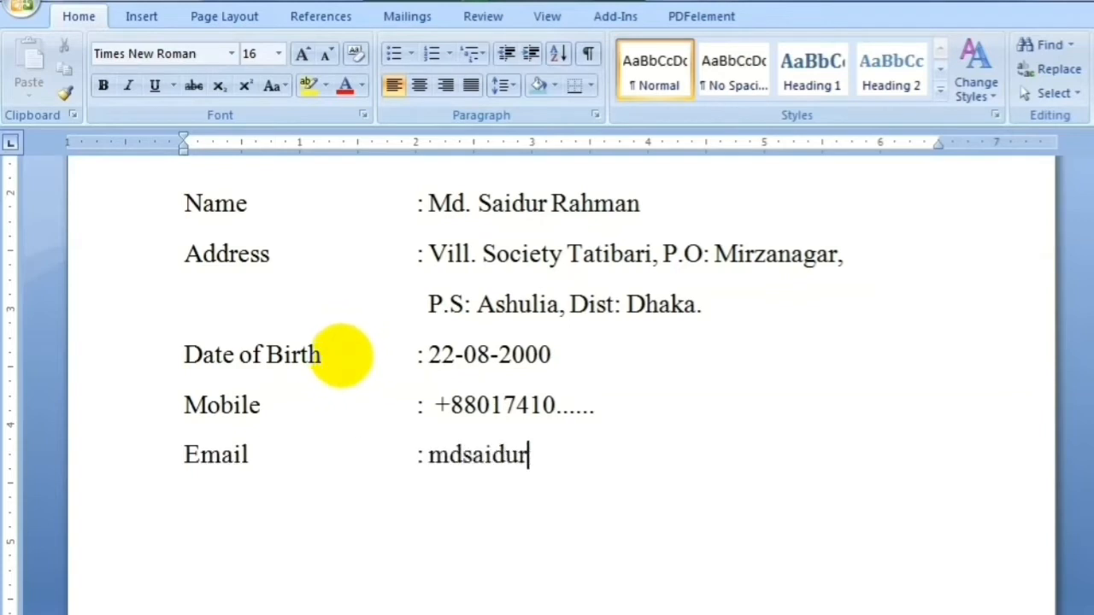
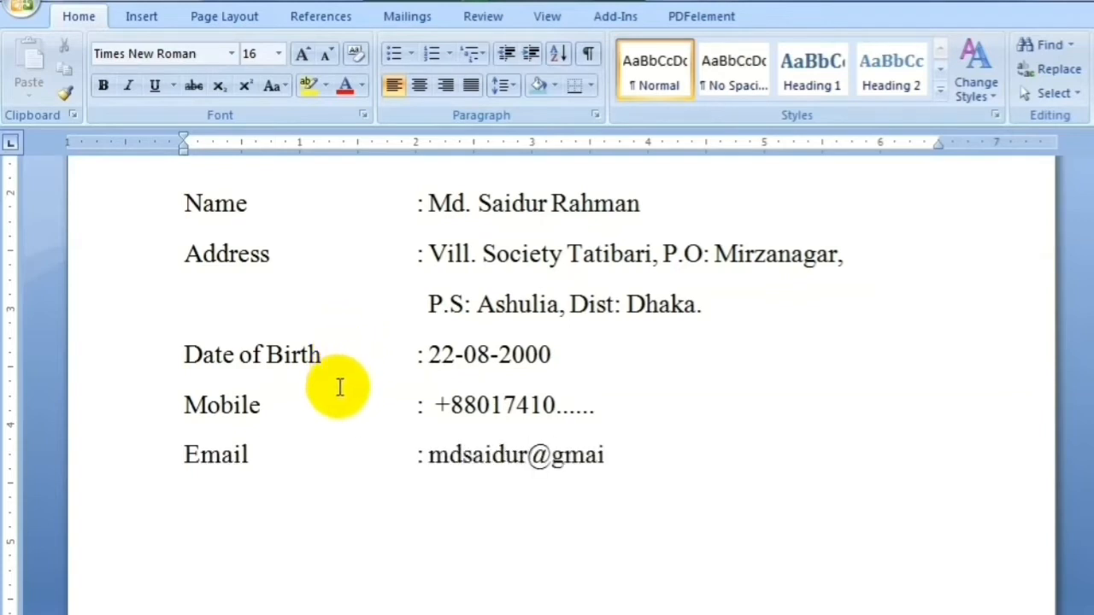
{"action": "key", "text": "Return"}
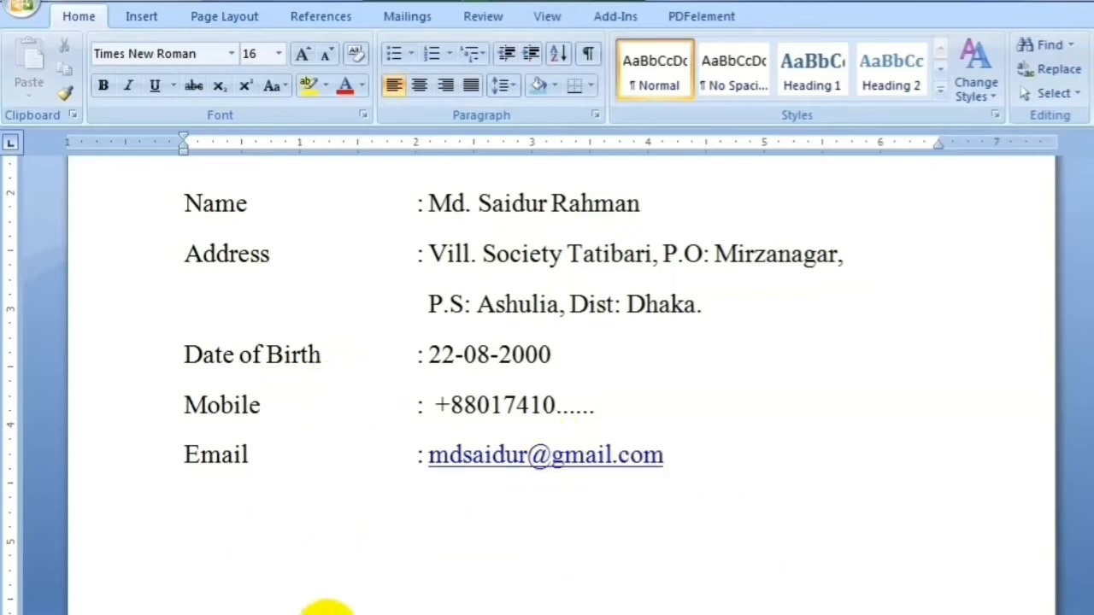
Type the Career Objective heading and make it bold
{"action": "type", "text": "Career Objective"}
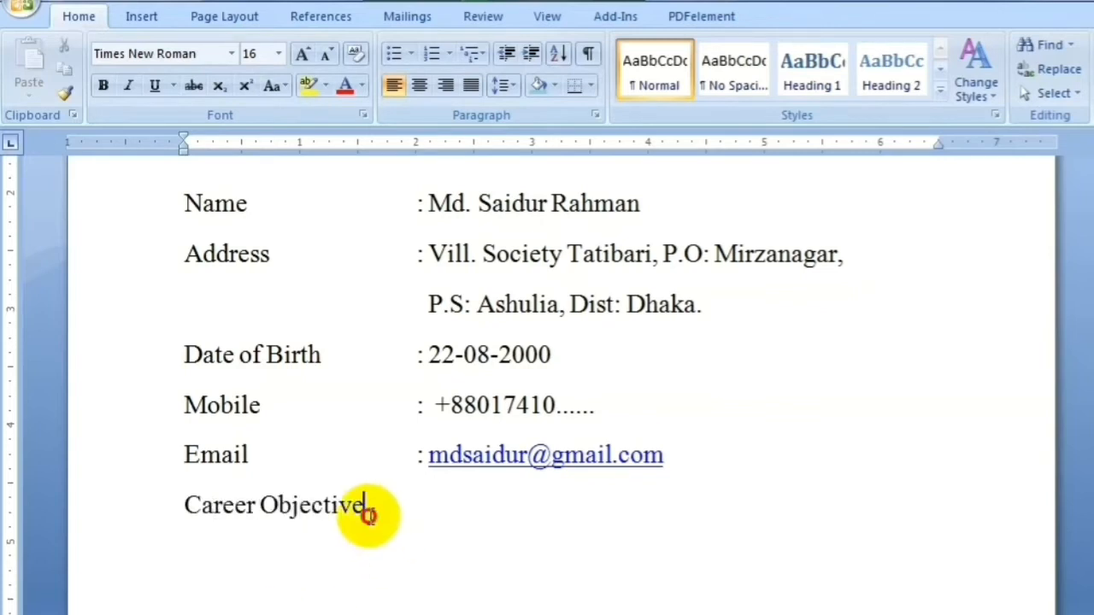
{"action": "left_click_drag", "start_coordinate": [364, 507], "coordinate": [184, 506]}
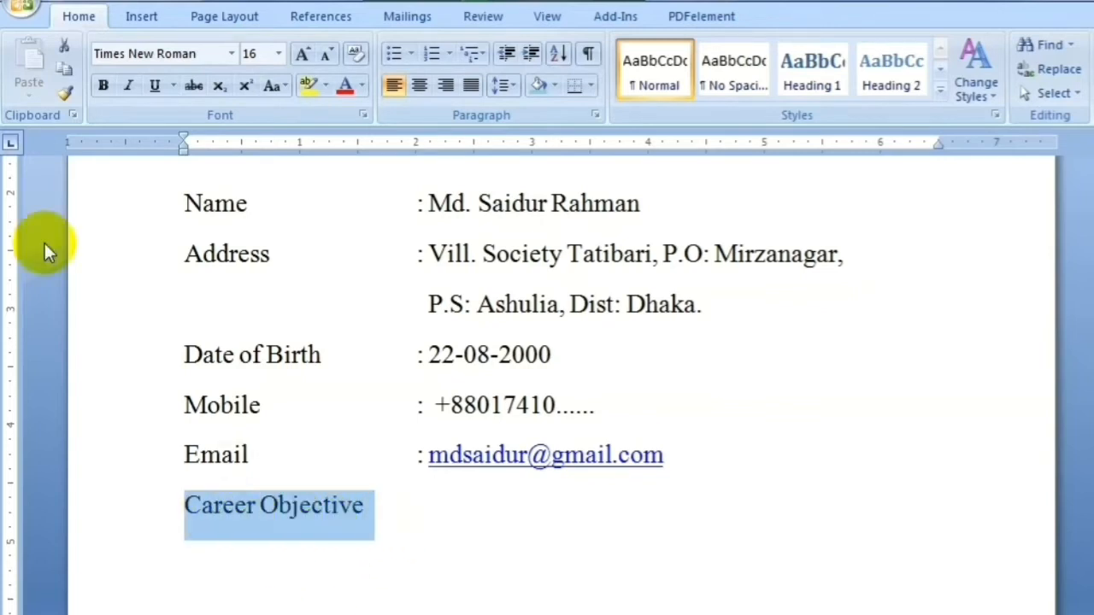
{"action": "left_click", "coordinate": [102, 85]}
{"action": "left_click", "coordinate": [376, 510]}
Shade the Career Objective line light aqua and start an unshaded paragraph below it
{"action": "left_click_drag", "start_coordinate": [399, 507], "coordinate": [185, 508]}
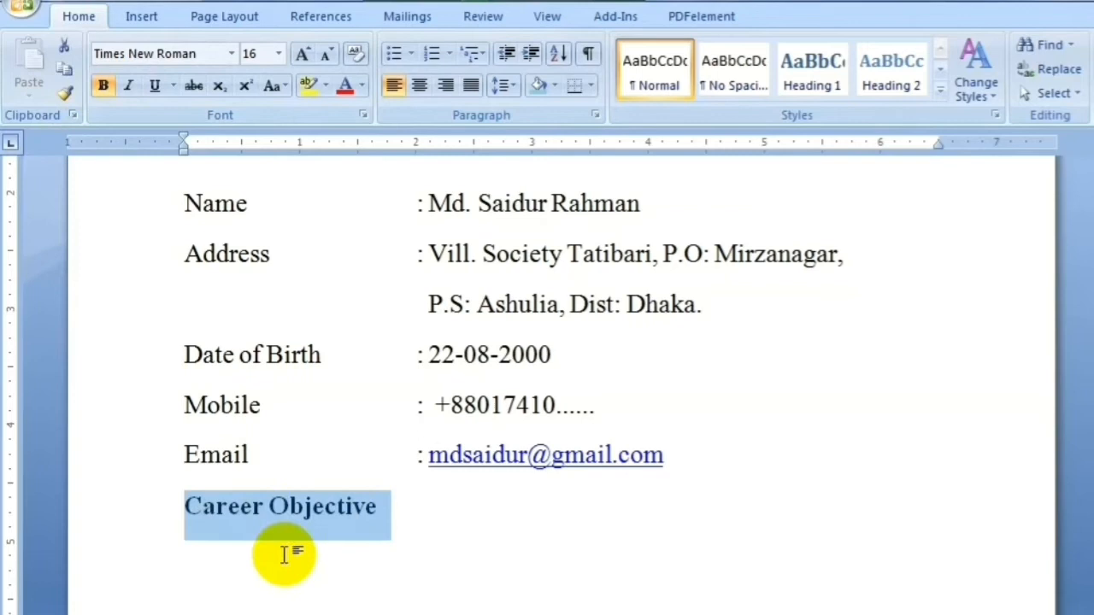
{"action": "left_click", "coordinate": [553, 86]}
{"action": "left_click", "coordinate": [690, 175]}
{"action": "left_click", "coordinate": [364, 578]}
{"action": "key", "text": "Return"}
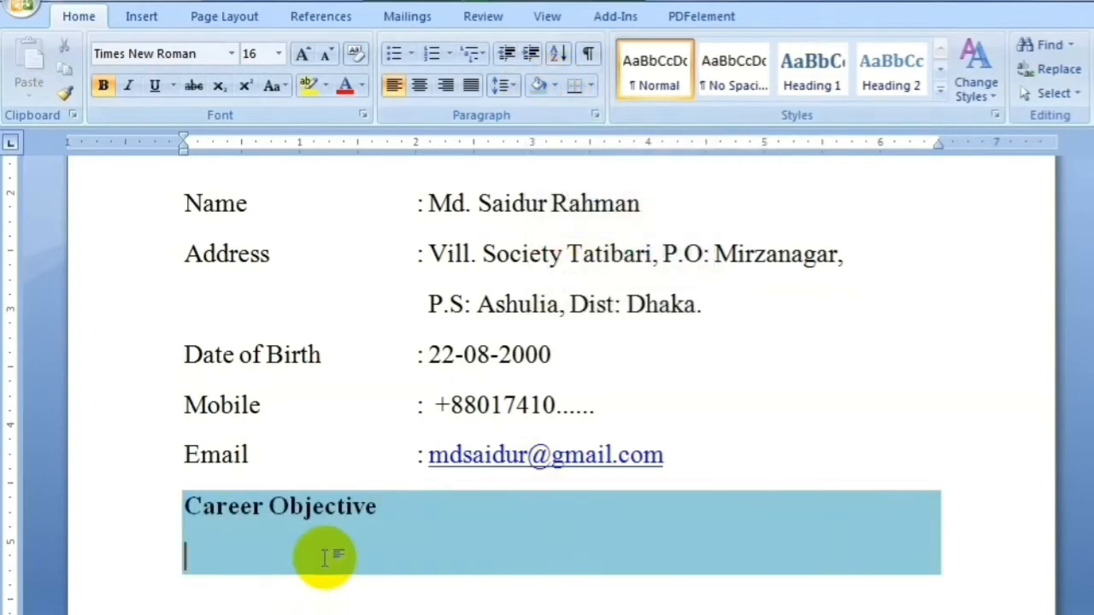
{"action": "key", "text": "BackSpace"}
{"action": "double_click", "coordinate": [245, 563]}
{"action": "key", "text": "BackSpace"}
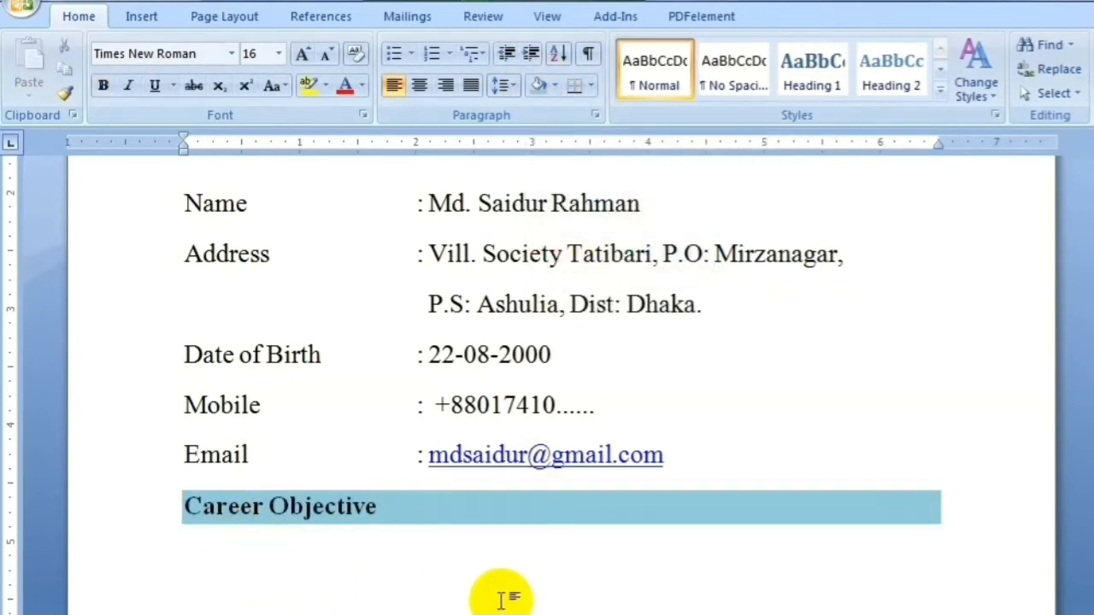
Write the objective about working in a sales department, ending 'positive change in the organization.'
{"action": "type", "text": "To work i"}
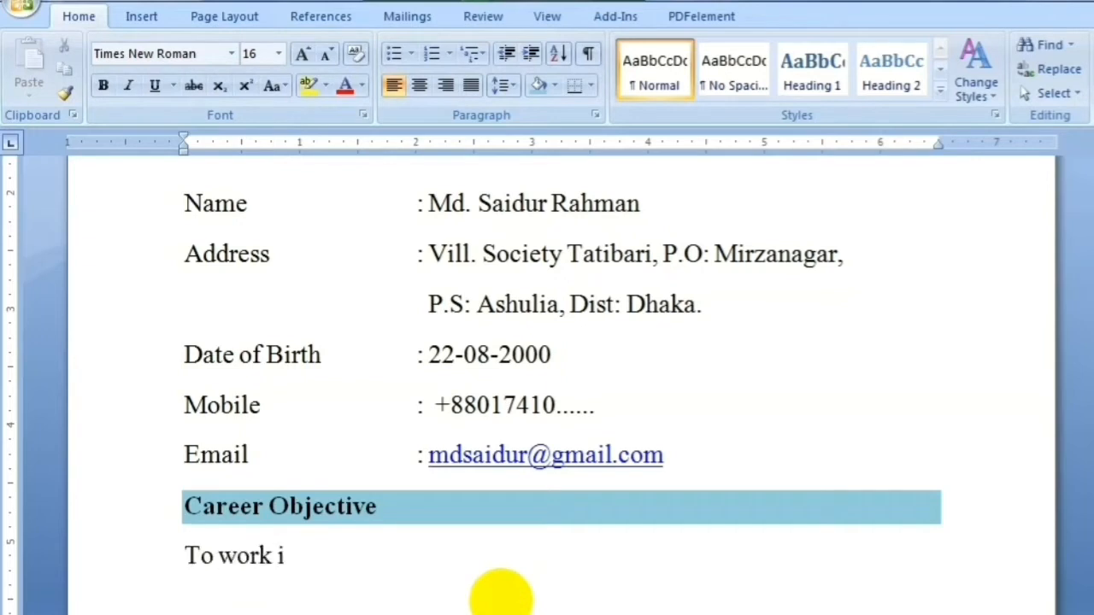
{"action": "type", "text": "n the sells dep"}
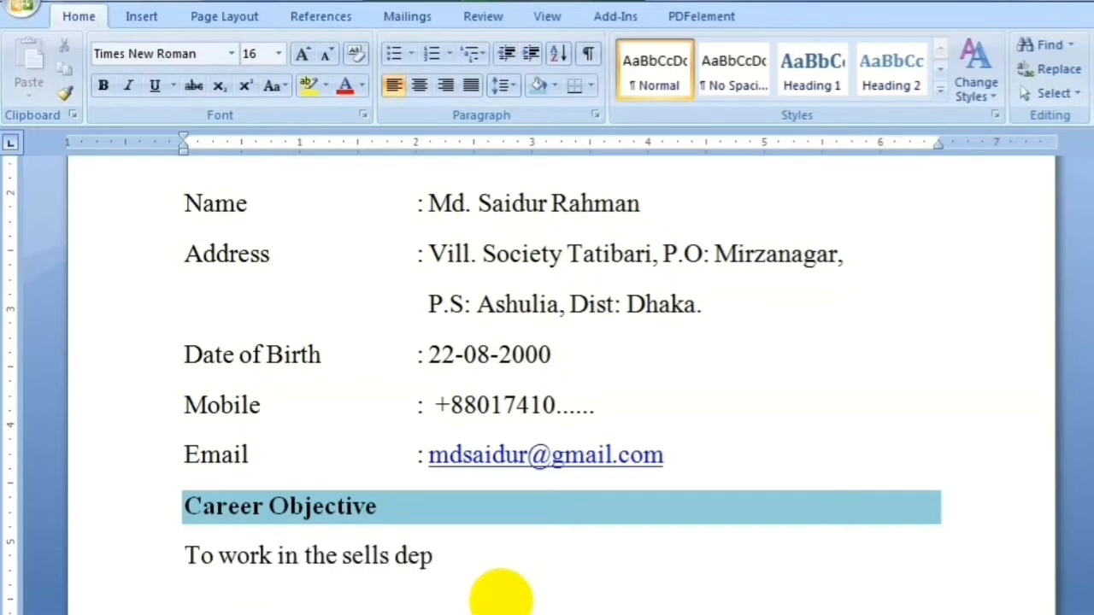
{"action": "type", "text": "artment of any fast "}
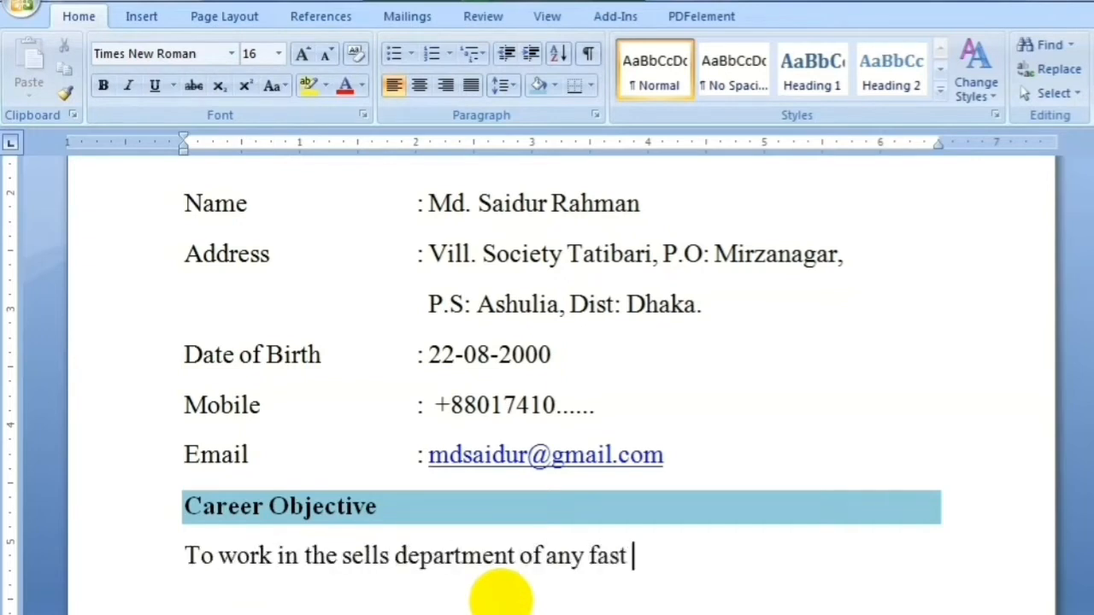
{"action": "type", "text": "growing local large"}
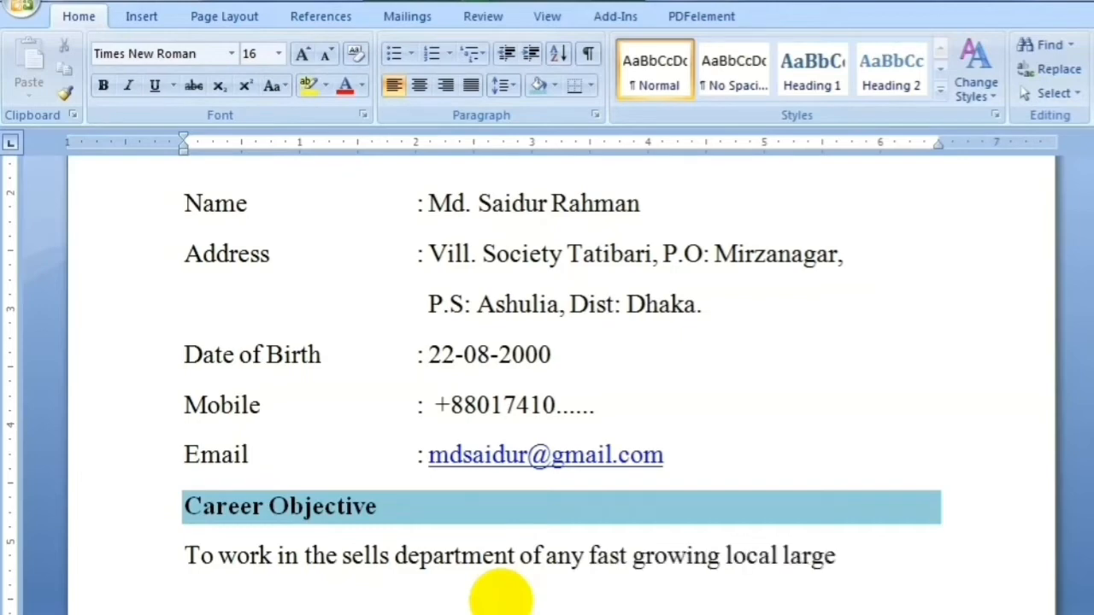
{"action": "type", "text": " or multinationa"}
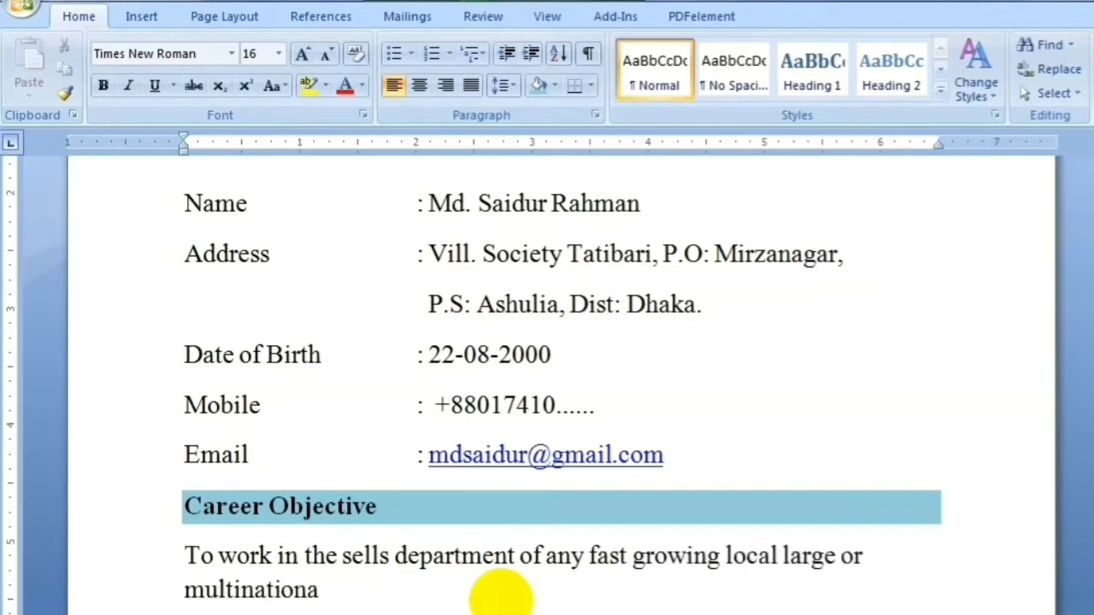
{"action": "type", "text": "l organizat"}
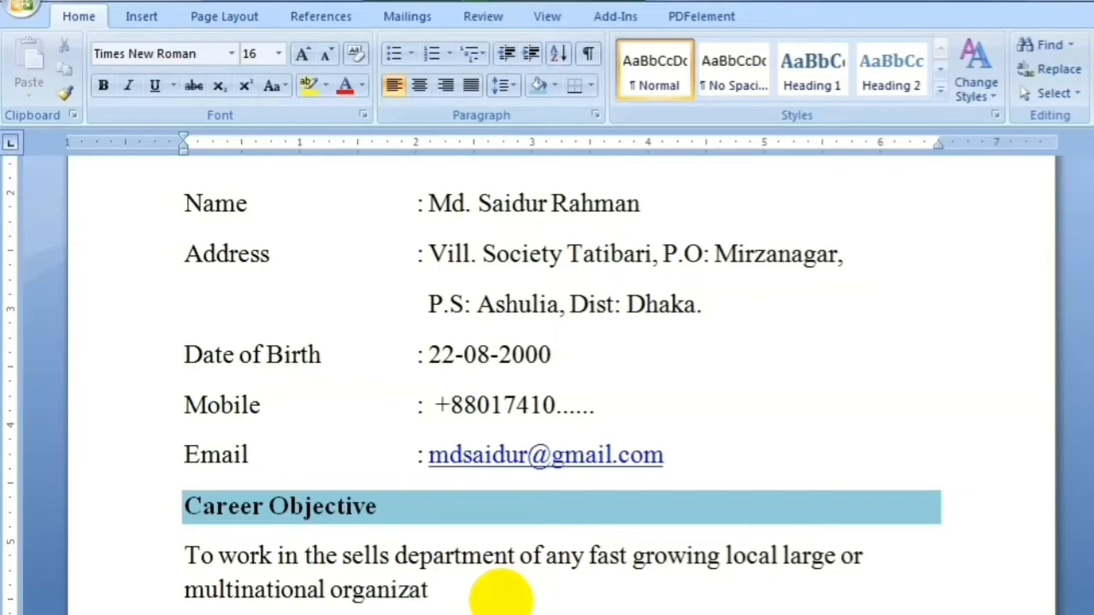
{"action": "type", "text": "ion with inmmense re"}
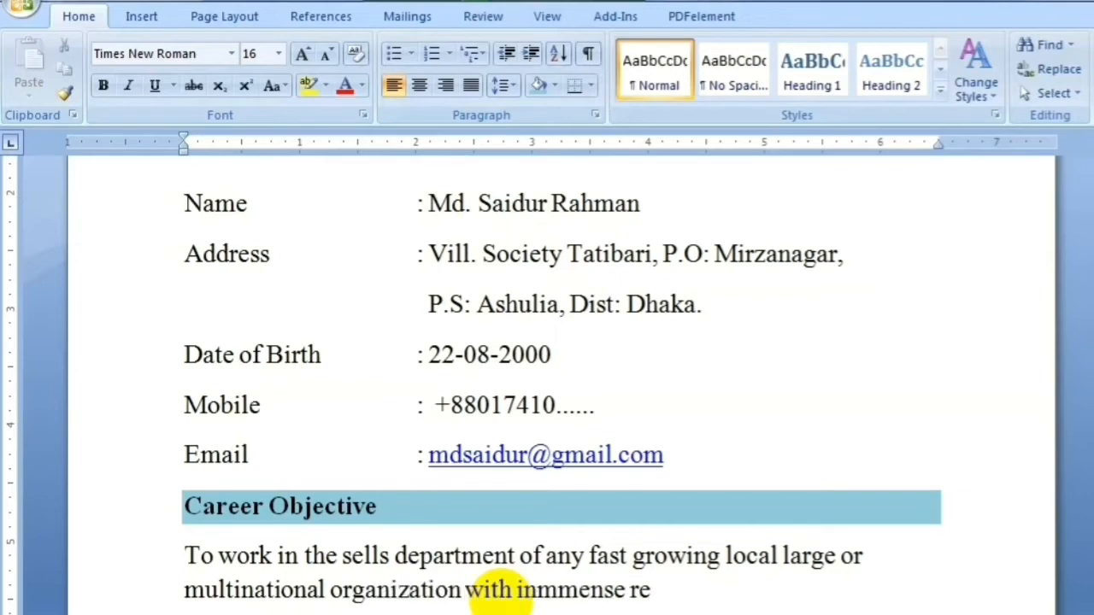
{"action": "type", "text": "sponsibility, os"}
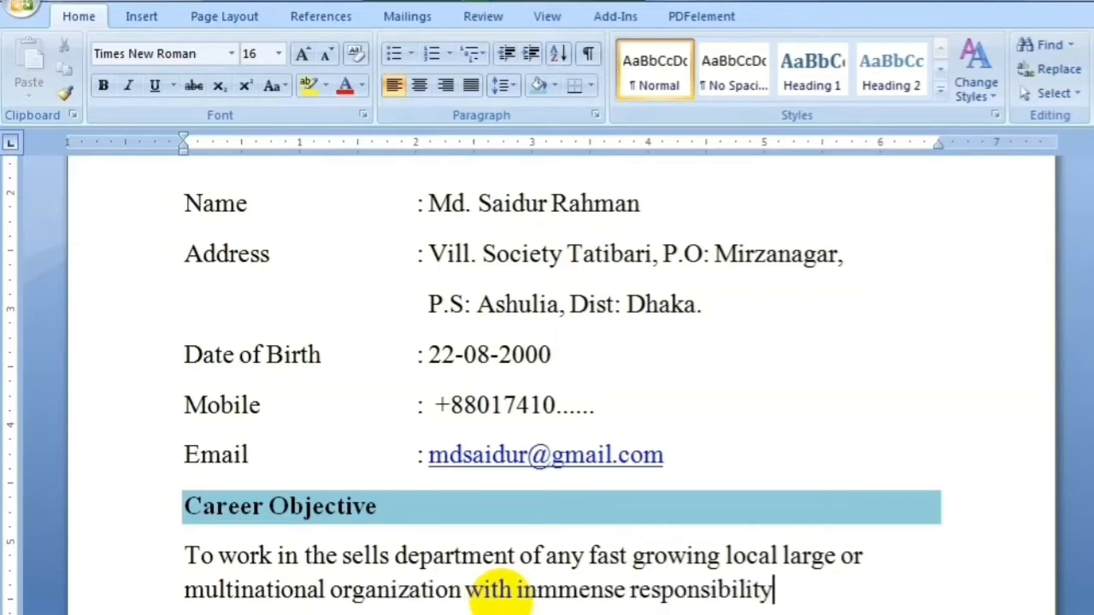
{"action": "key", "text": "BackSpace"}
{"action": "key", "text": "BackSpace"}
{"action": "type", "text": "so that my dis"}
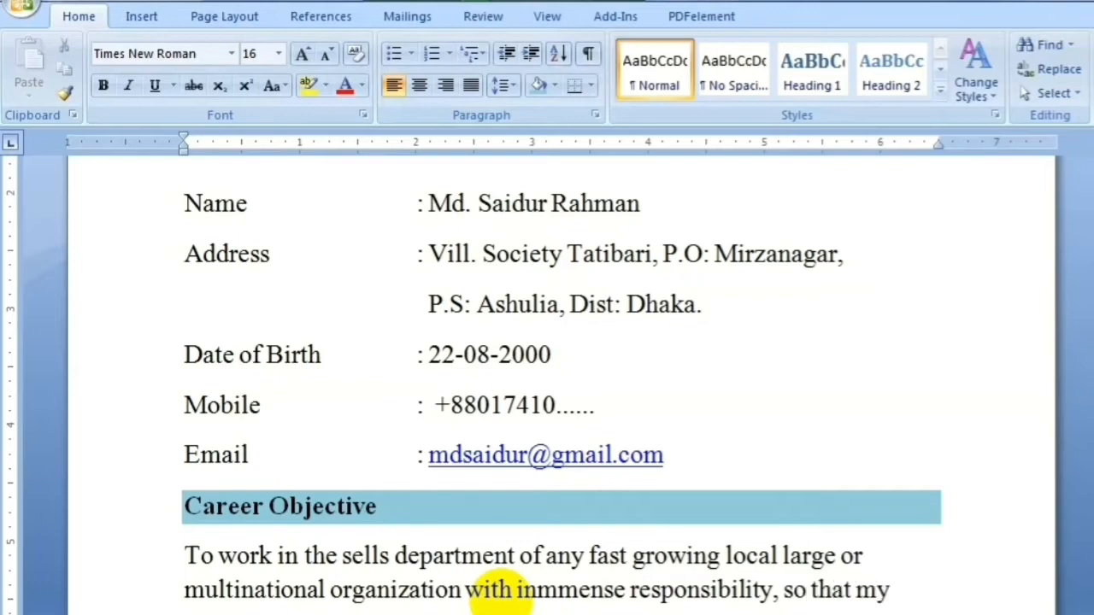
{"action": "type", "text": "cipl"}
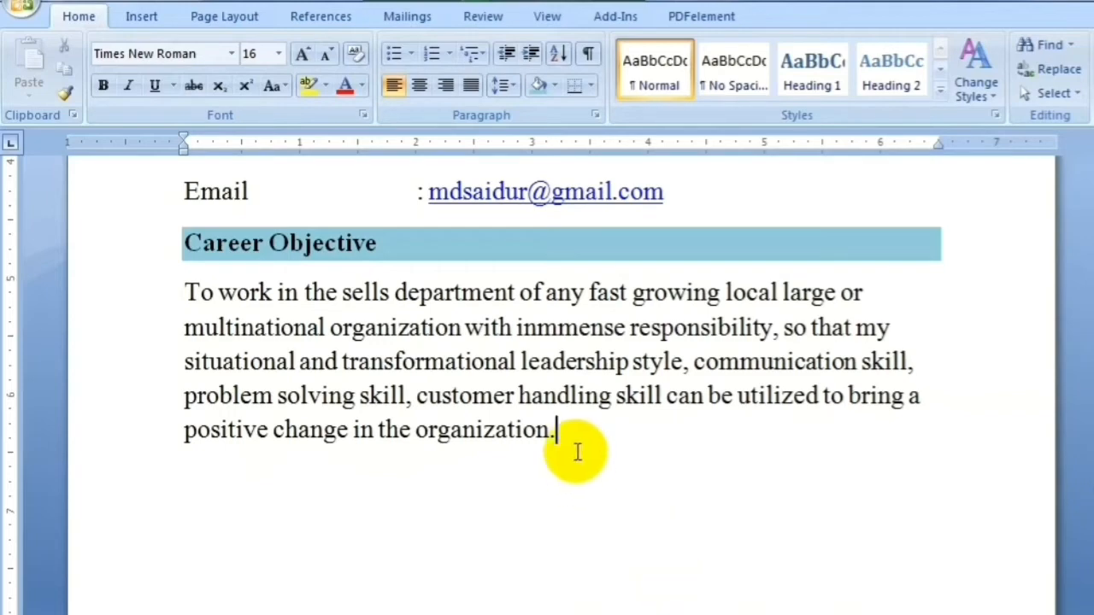
{"action": "left_click_drag", "start_coordinate": [576, 454], "coordinate": [354, 363]}
{"action": "left_click", "coordinate": [690, 437]}
{"action": "key", "text": "shift+Home"}
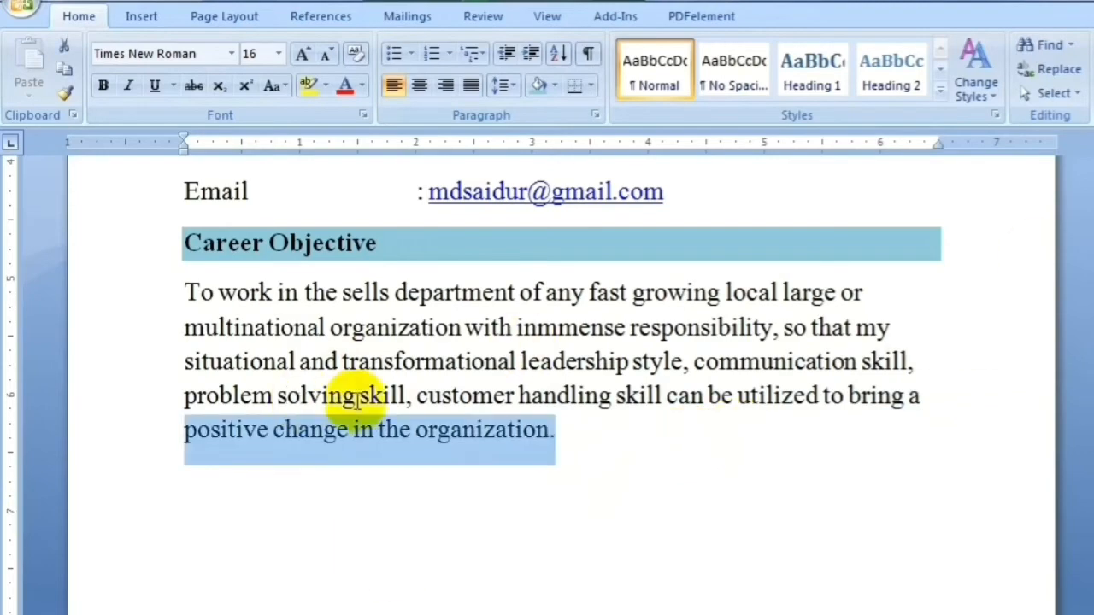
Justify the whole Career Objective paragraph and add an empty line after it
{"action": "left_click_drag", "start_coordinate": [190, 290], "coordinate": [554, 430]}
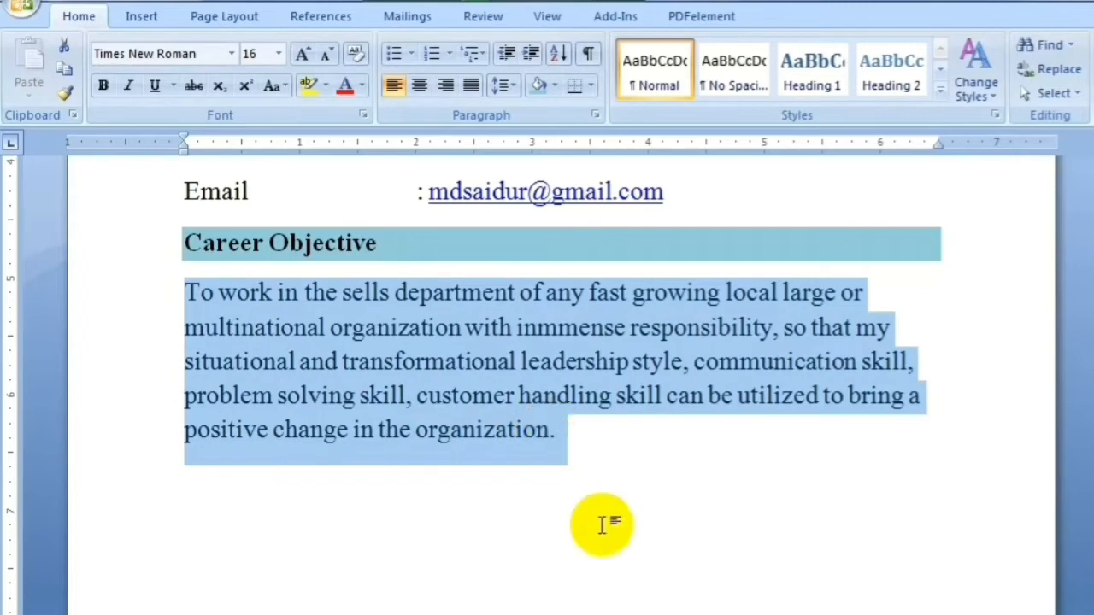
{"action": "mouse_move", "coordinate": [559, 336]}
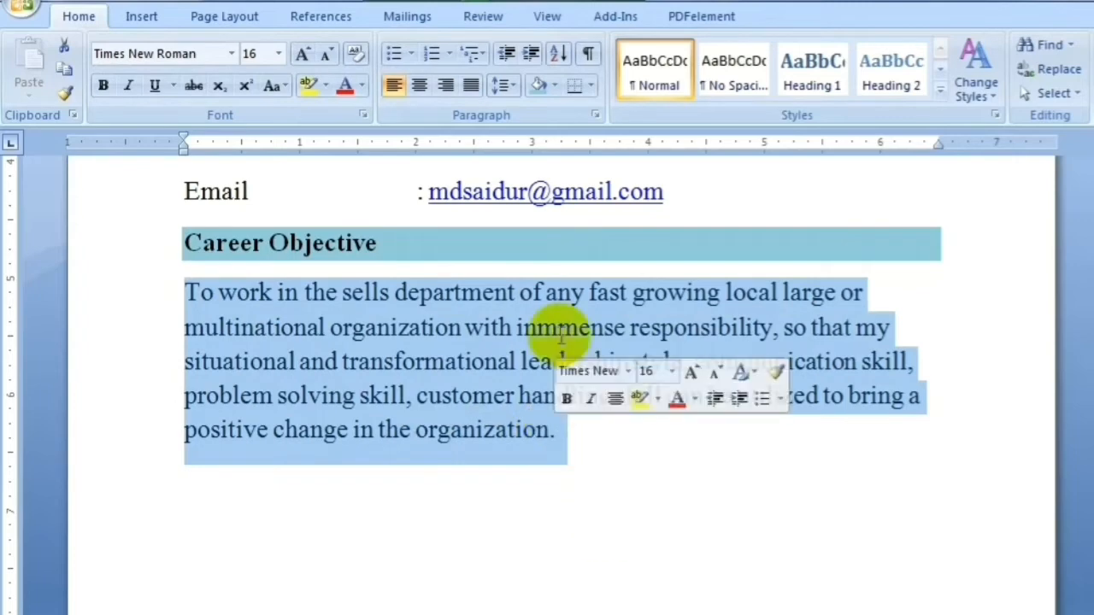
{"action": "left_click", "coordinate": [470, 85]}
{"action": "left_click", "coordinate": [641, 438]}
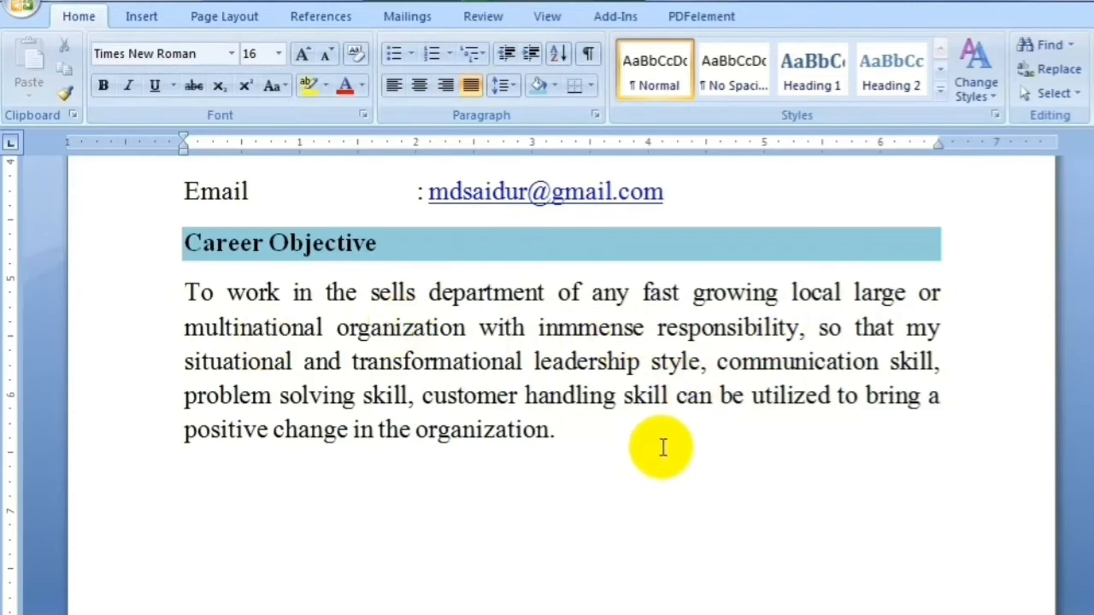
{"action": "key", "text": "Return"}
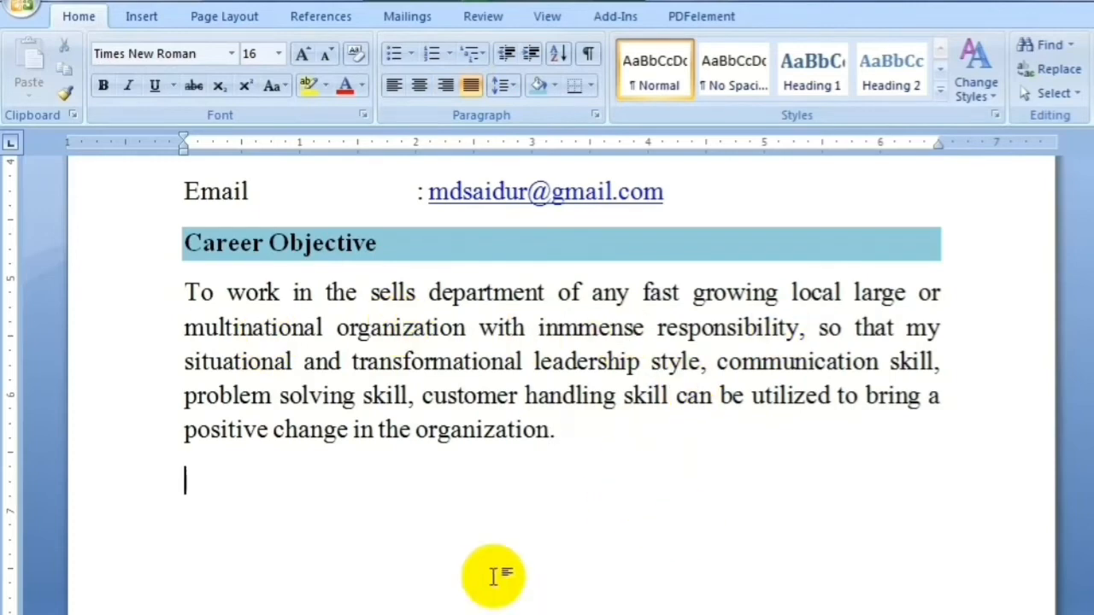
Type 'Education Qualification' as a bold heading with the same light-blue shading, then start a plain line
{"action": "type", "text": "Educato"}
{"action": "key", "text": "BackSpace"}
{"action": "type", "text": "i"}
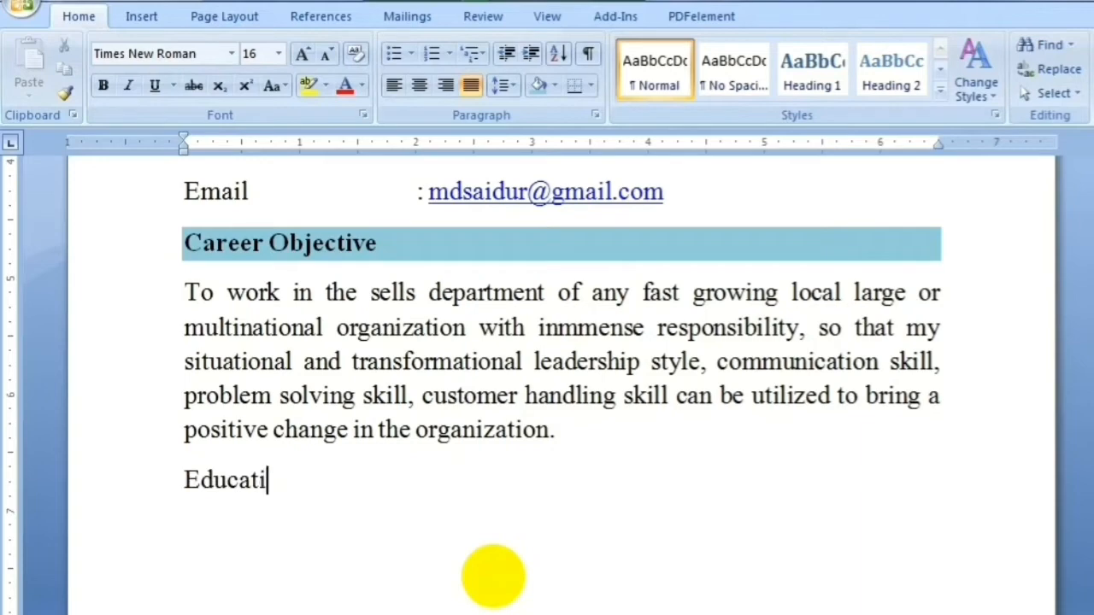
{"action": "type", "text": "on Quali"}
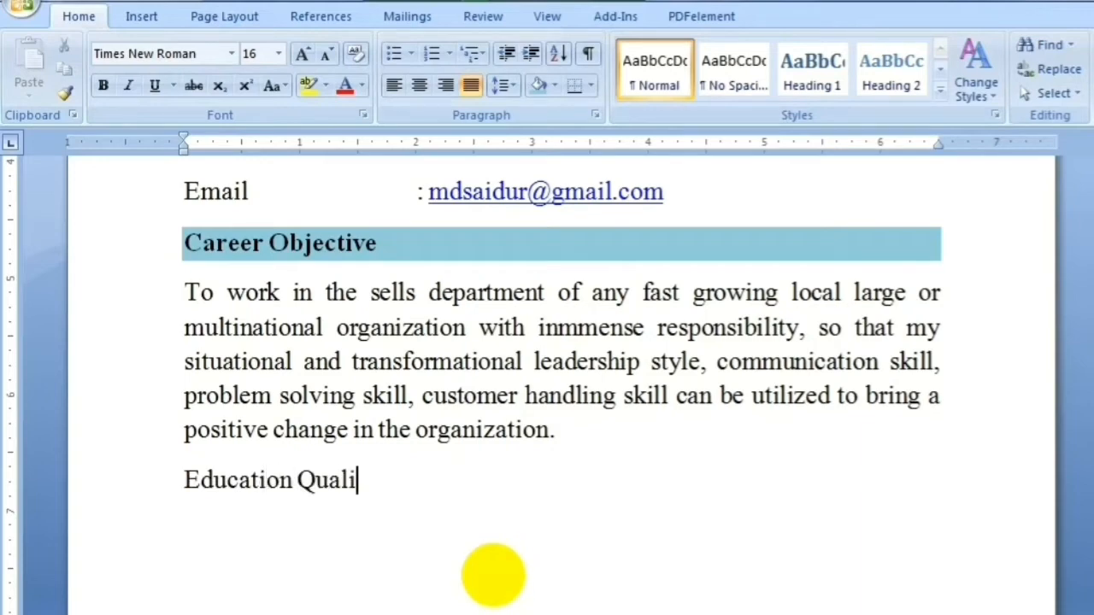
{"action": "type", "text": "fication"}
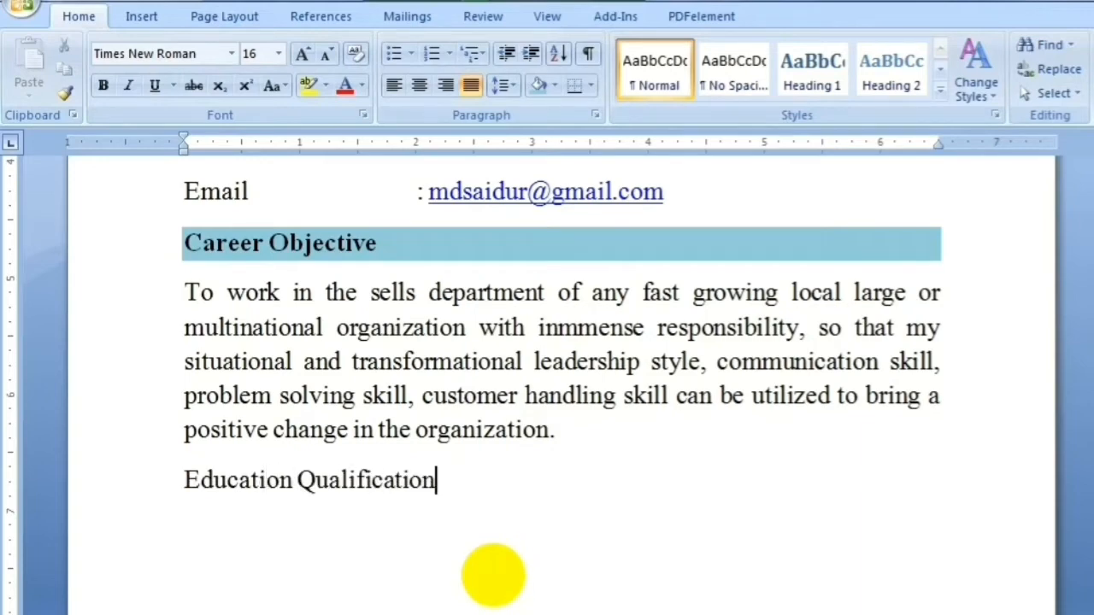
{"action": "left_click_drag", "start_coordinate": [437, 480], "coordinate": [239, 501]}
{"action": "key", "text": "ctrl+b"}
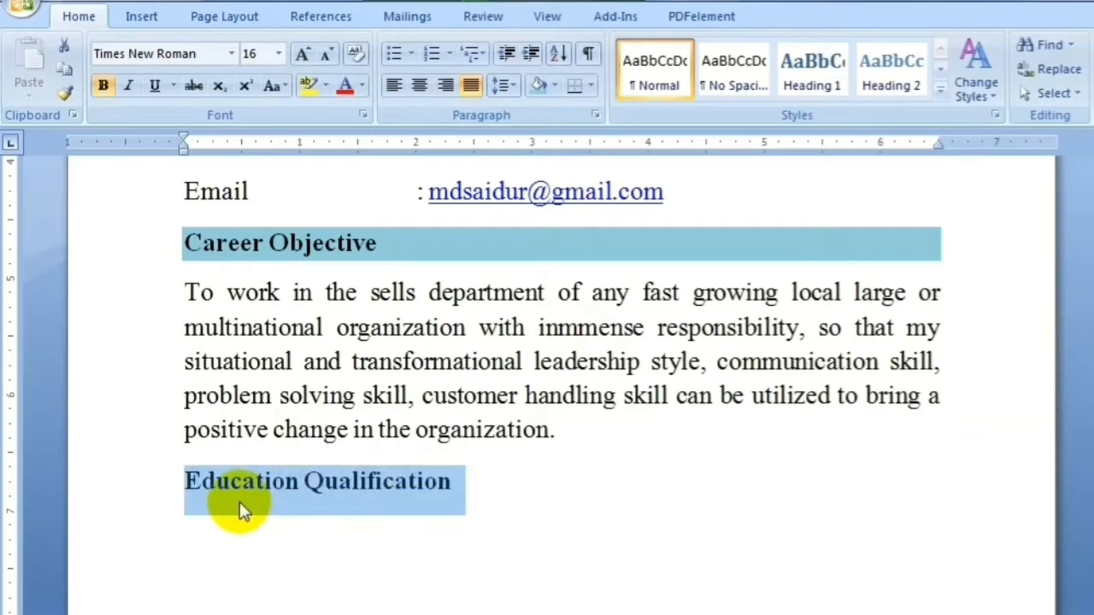
{"action": "left_click", "coordinate": [453, 501]}
{"action": "mouse_move", "coordinate": [454, 501]}
{"action": "left_mouse_down"}
{"action": "mouse_move", "coordinate": [310, 483]}
{"action": "mouse_move", "coordinate": [353, 513]}
{"action": "left_mouse_up"}
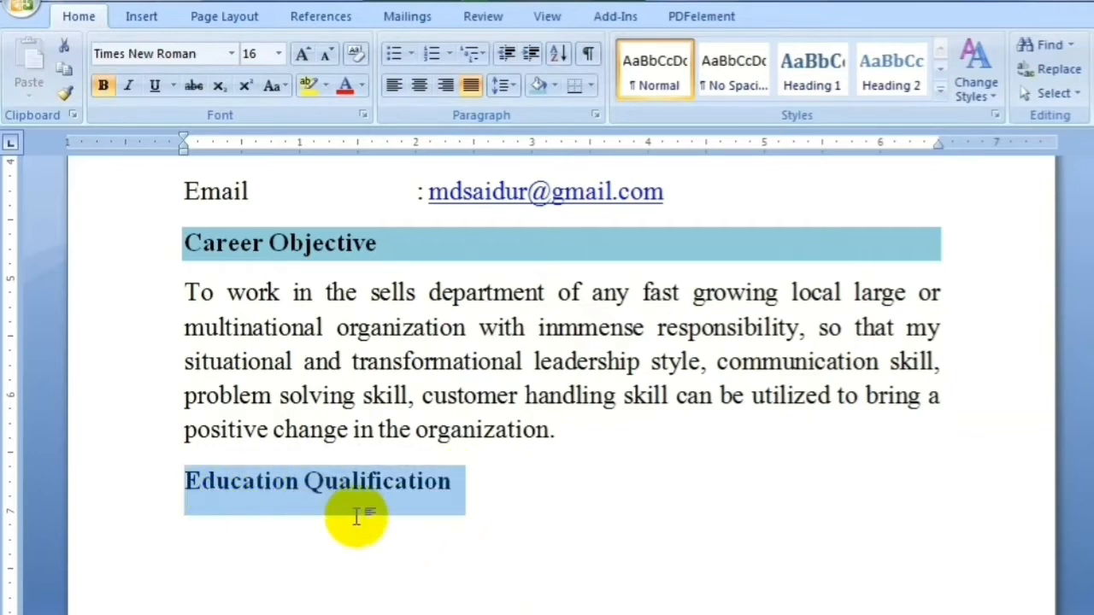
{"action": "left_click", "coordinate": [539, 86]}
{"action": "double_click", "coordinate": [232, 532]}
{"action": "left_click", "coordinate": [230, 531]}
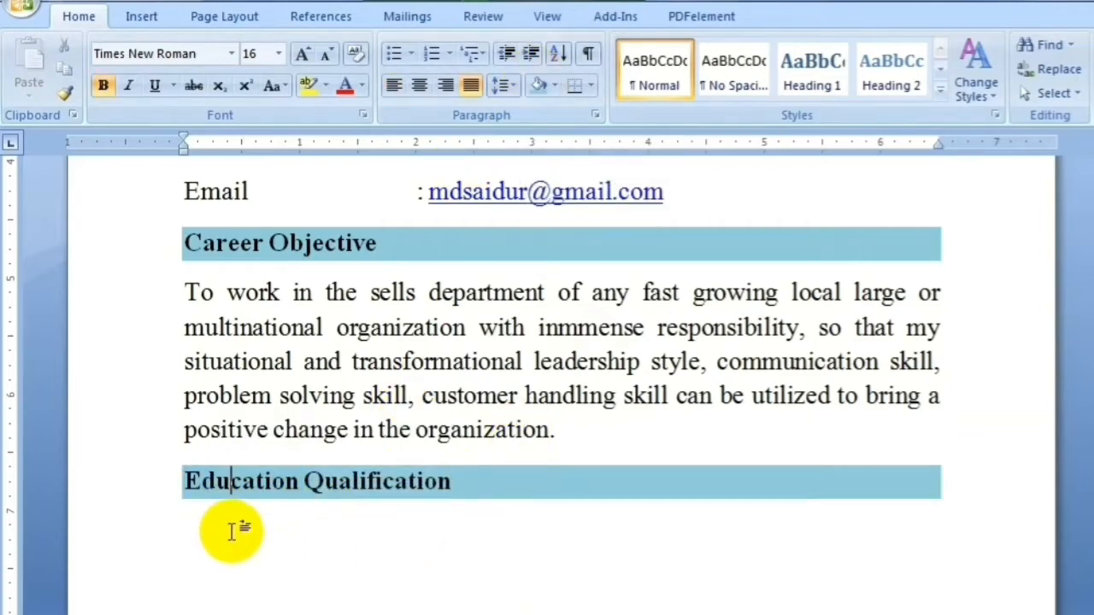
{"action": "key", "text": "BackSpace"}
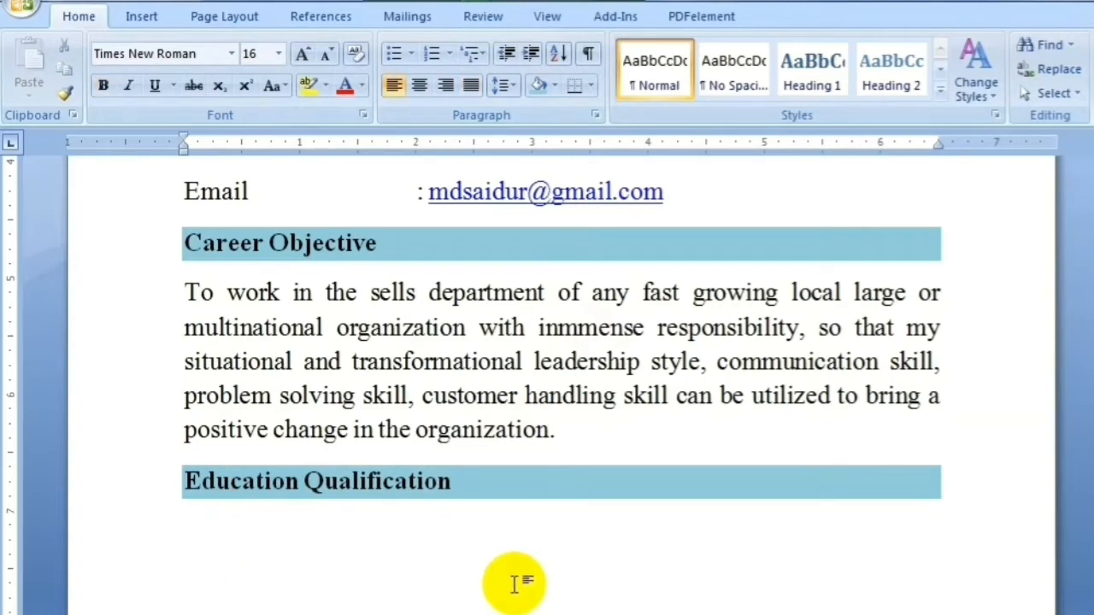
Add the Higher Secondary Certificate (HSC) Institution line: Govt. Debendra College, Manikgonj
{"action": "type", "text": "Hi"}
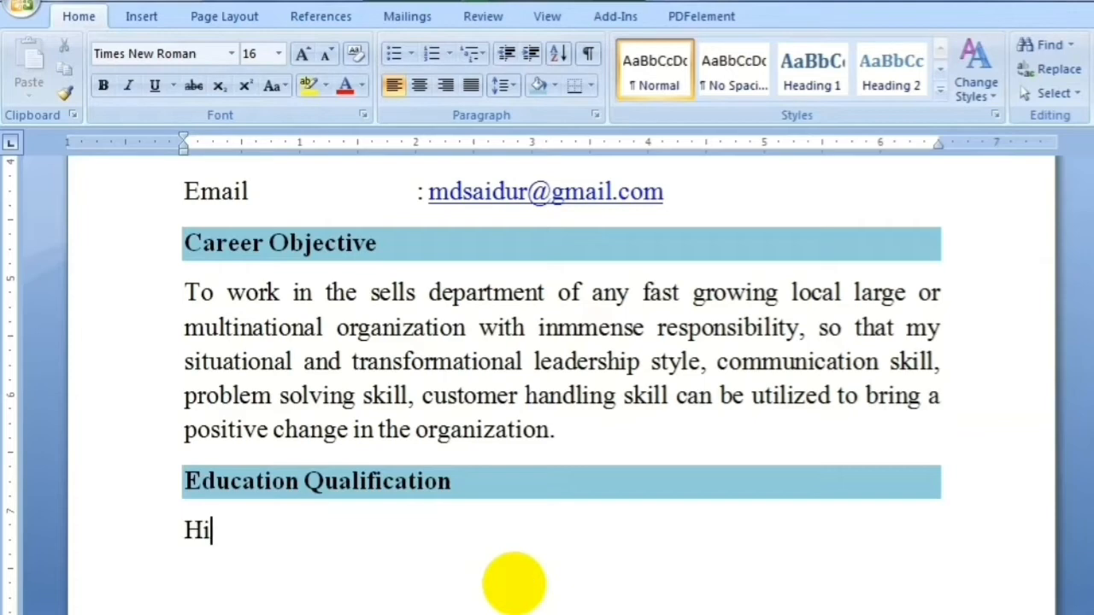
{"action": "type", "text": "ghe"}
{"action": "key", "text": "BackSpace"}
{"action": "type", "text": "her"}
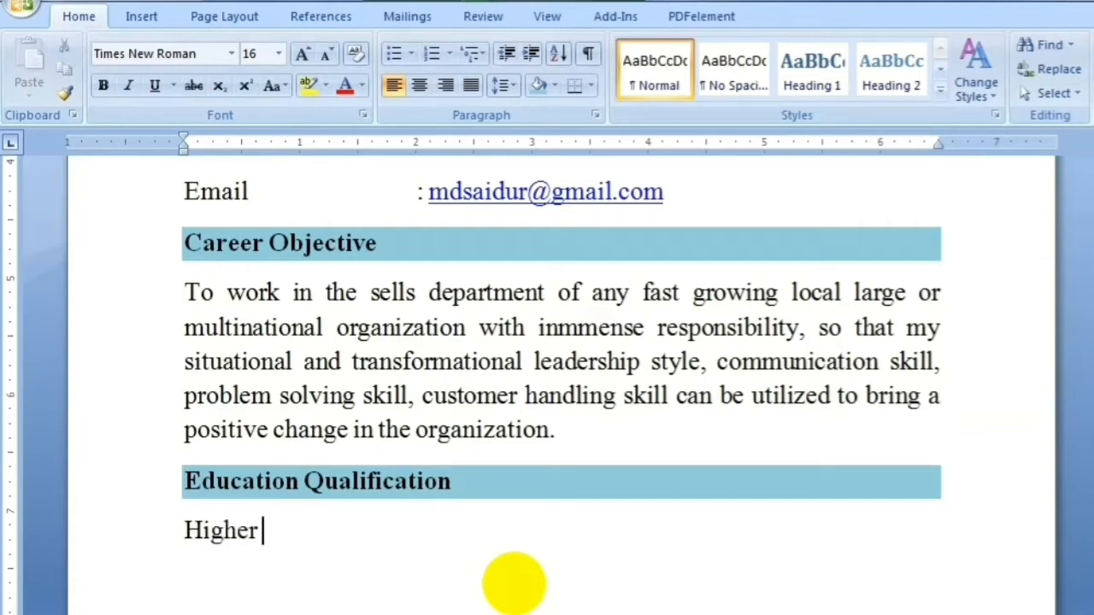
{"action": "type", "text": " Second"}
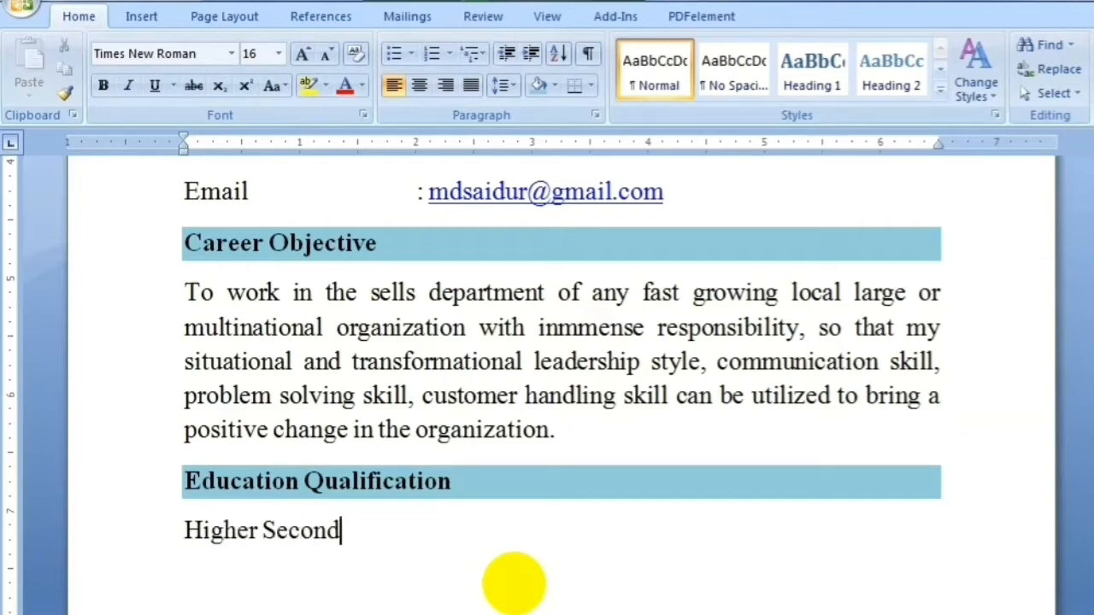
{"action": "type", "text": "ary Cert"}
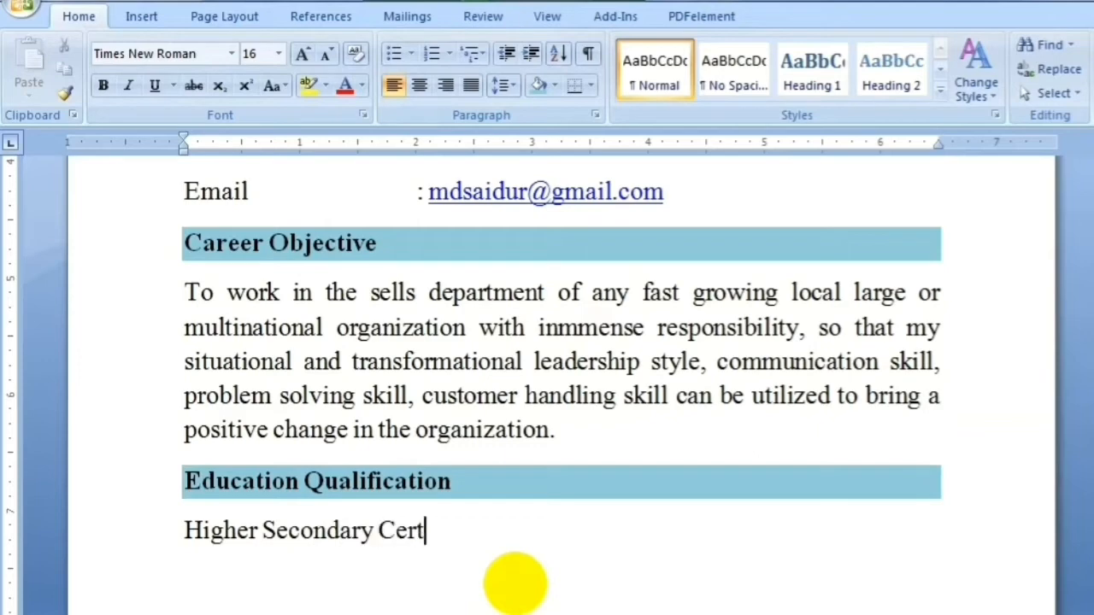
{"action": "type", "text": "ificate (HSC) "}
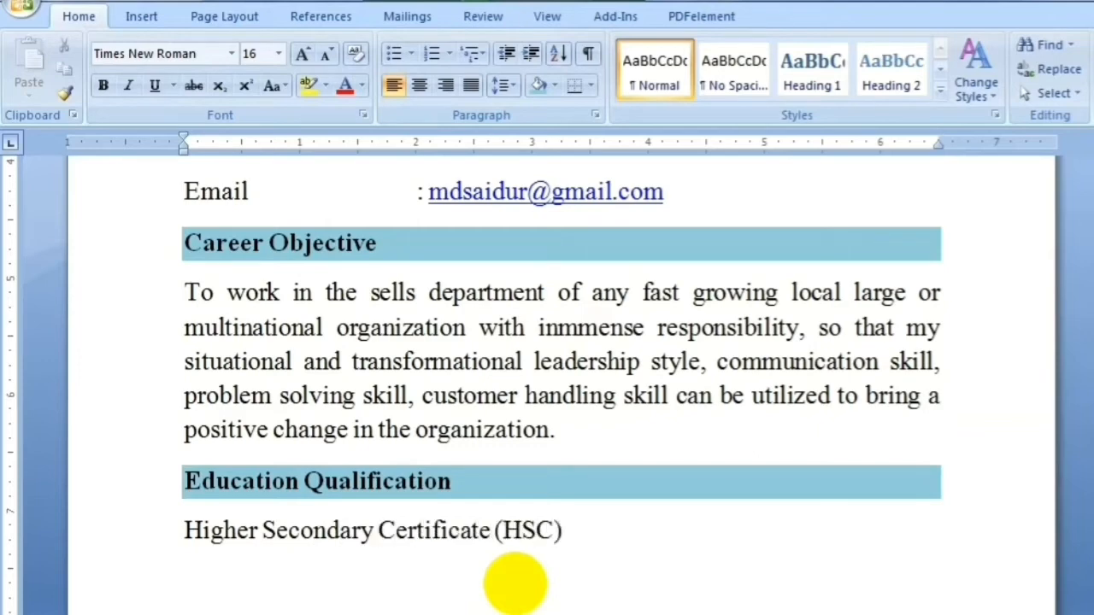
{"action": "type", "text": "Instituti"}
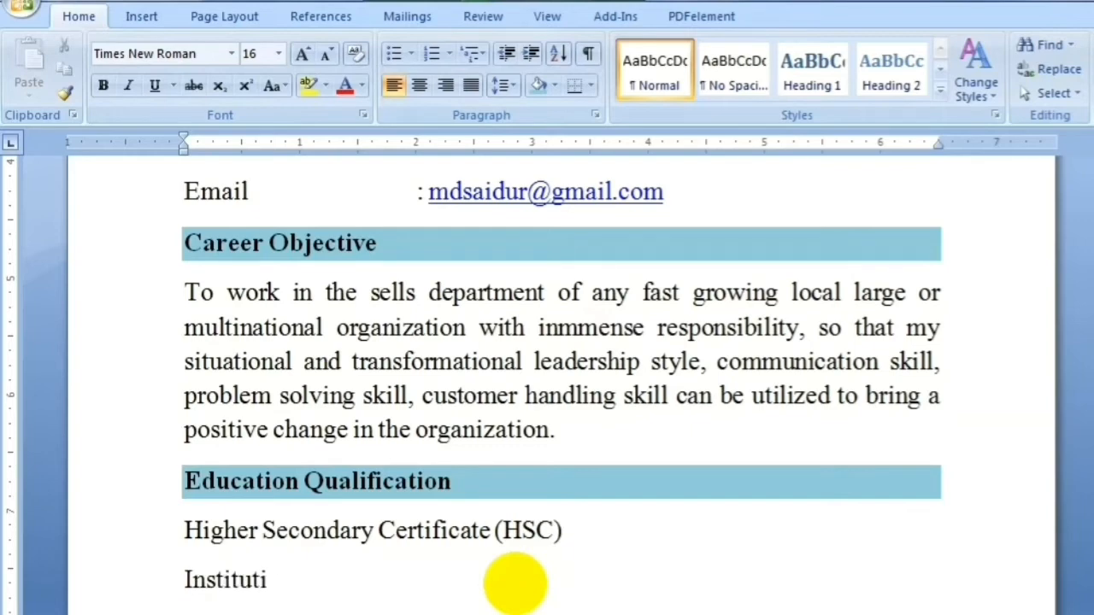
{"action": "type", "text": "on"}
{"action": "scroll", "coordinate": [1087, 547], "scroll_direction": "down", "scroll_amount": 1}
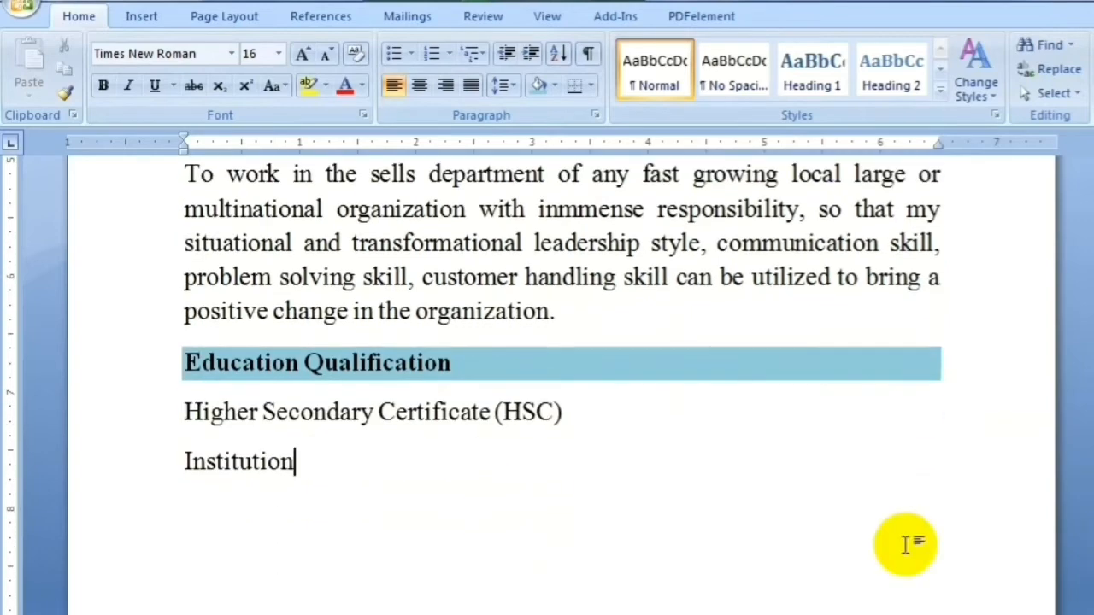
{"action": "key", "text": "Tab"}
{"action": "key", "text": "Tab"}
{"action": "key", "text": "Tab"}
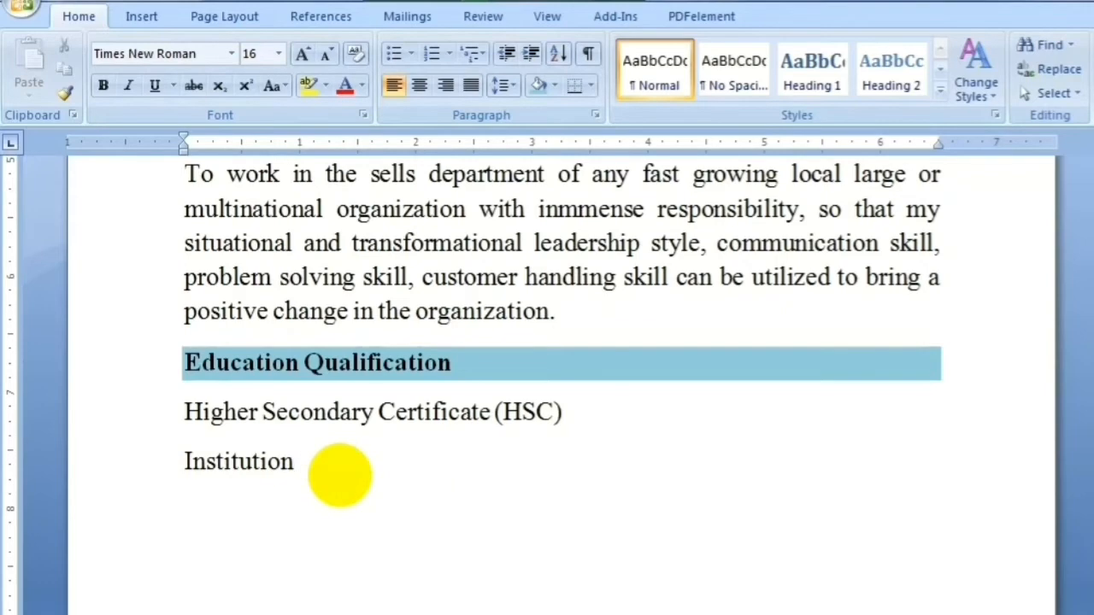
{"action": "scroll", "coordinate": [1087, 419], "scroll_direction": "up", "scroll_amount": 3}
{"action": "scroll", "coordinate": [1087, 417], "scroll_direction": "down", "scroll_amount": 3}
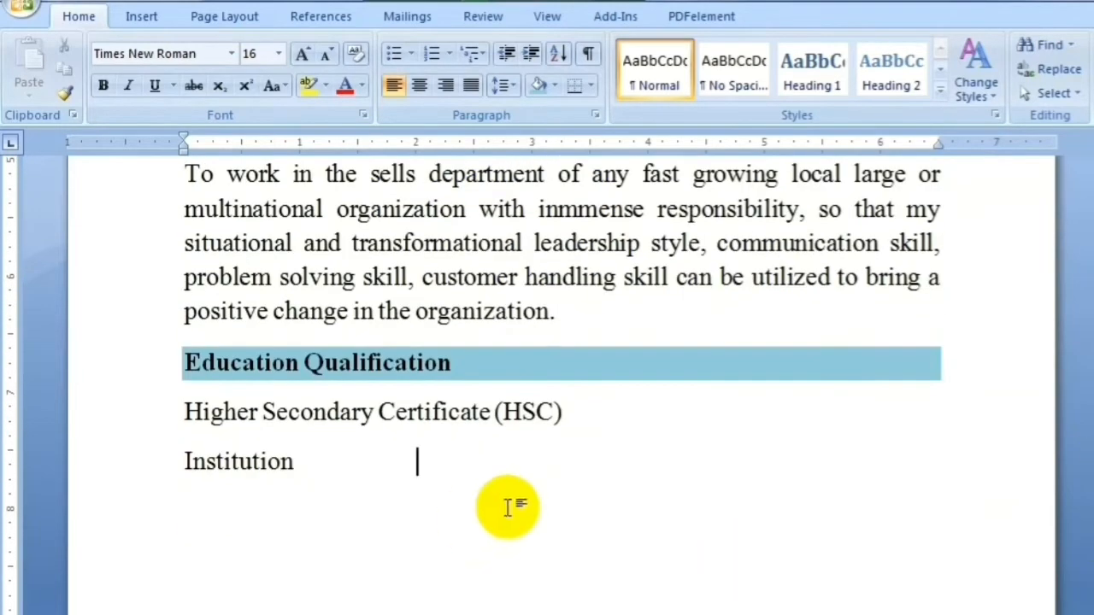
{"action": "type", "text": "C"}
{"action": "key", "text": "BackSpace"}
{"action": "type", "text": "Gov"}
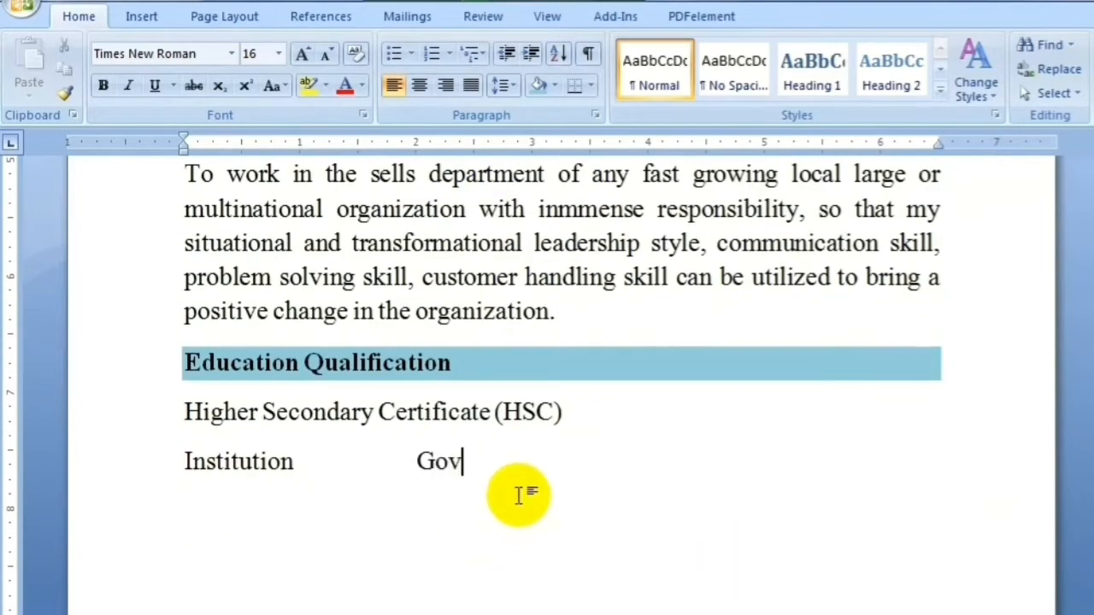
{"action": "type", "text": "t. Deben"}
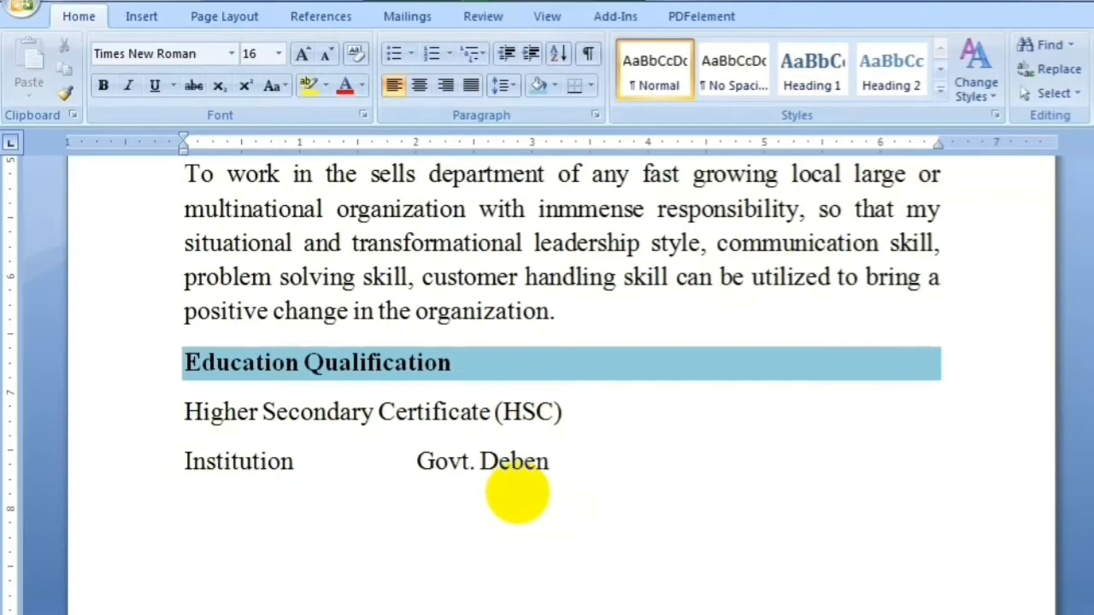
{"action": "type", "text": "dra Coll"}
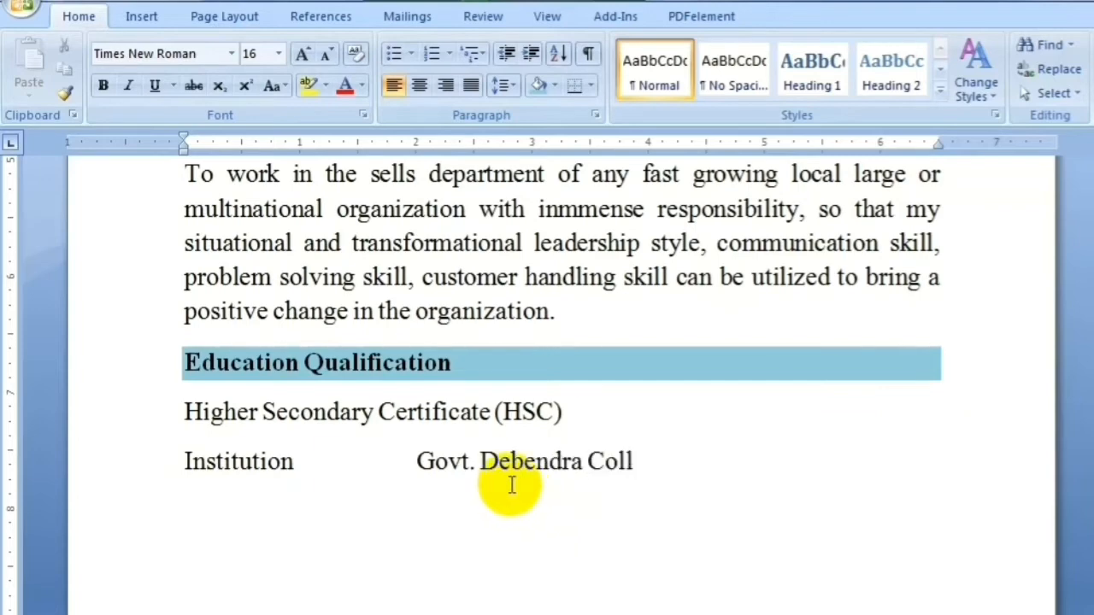
{"action": "type", "text": "ege, Mani"}
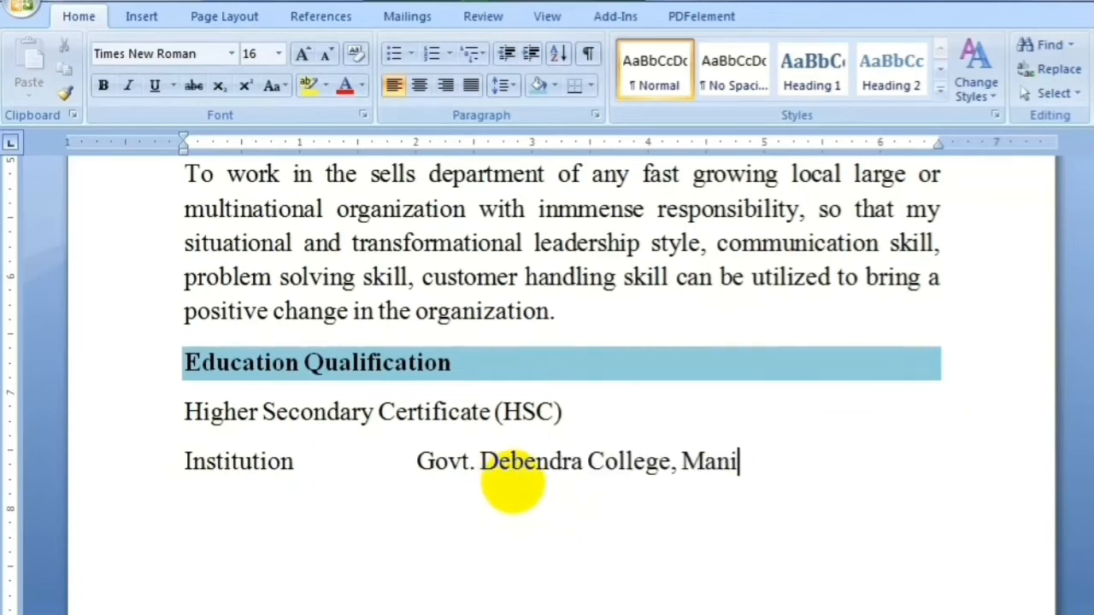
{"action": "type", "text": "kgonj."}
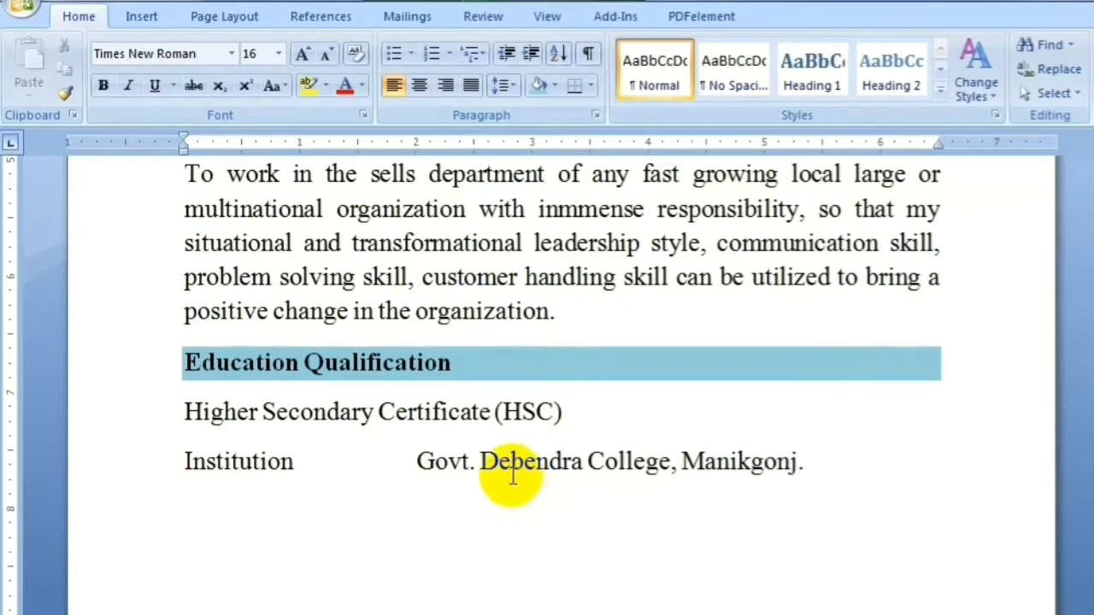
Add Group: Business Studies and Result: GPA - 3.92 lines with colons aligned
{"action": "key", "text": "Return"}
{"action": "type", "text": "S"}
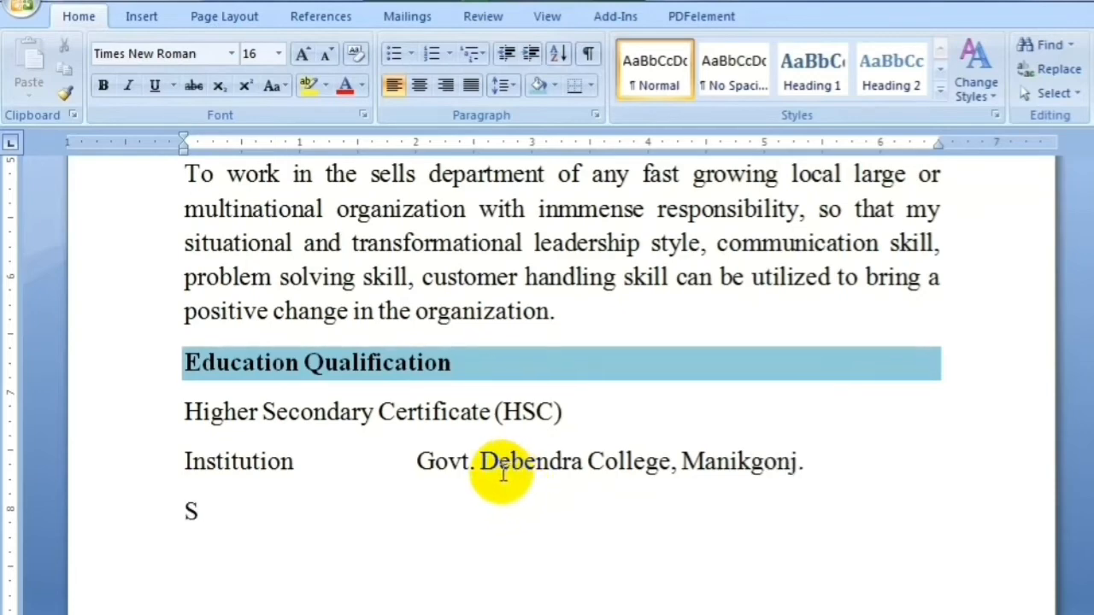
{"action": "key", "text": "BackSpace"}
{"action": "type", "text": "Group"}
{"action": "key", "text": "Tab"}
{"action": "key", "text": "Tab"}
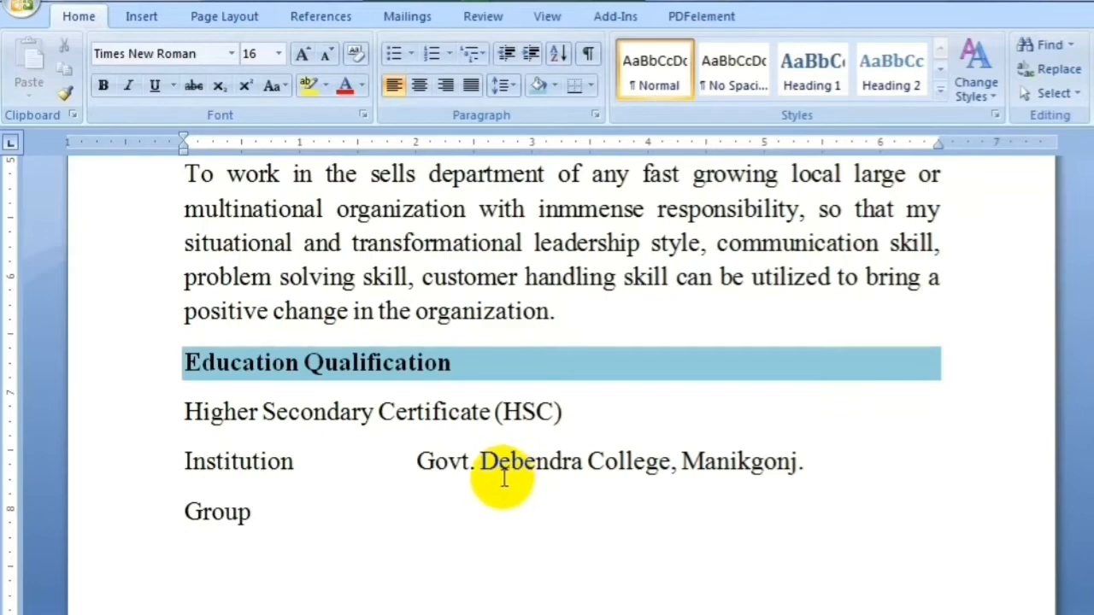
{"action": "type", "text": ":"}
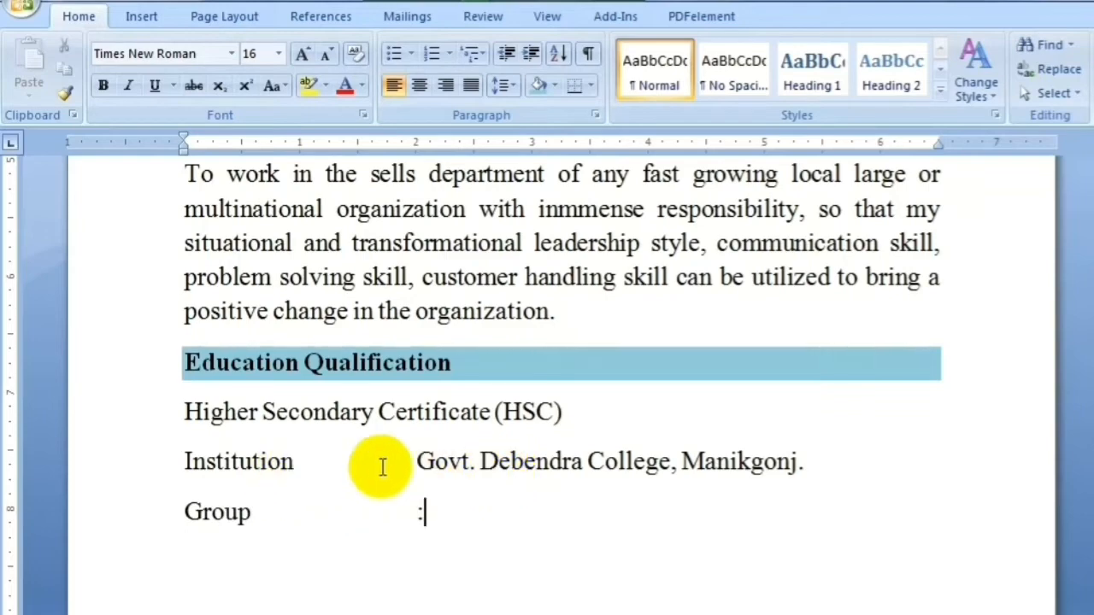
{"action": "left_click", "coordinate": [413, 464]}
{"action": "type", "text": ":"}
{"action": "left_click", "coordinate": [442, 519]}
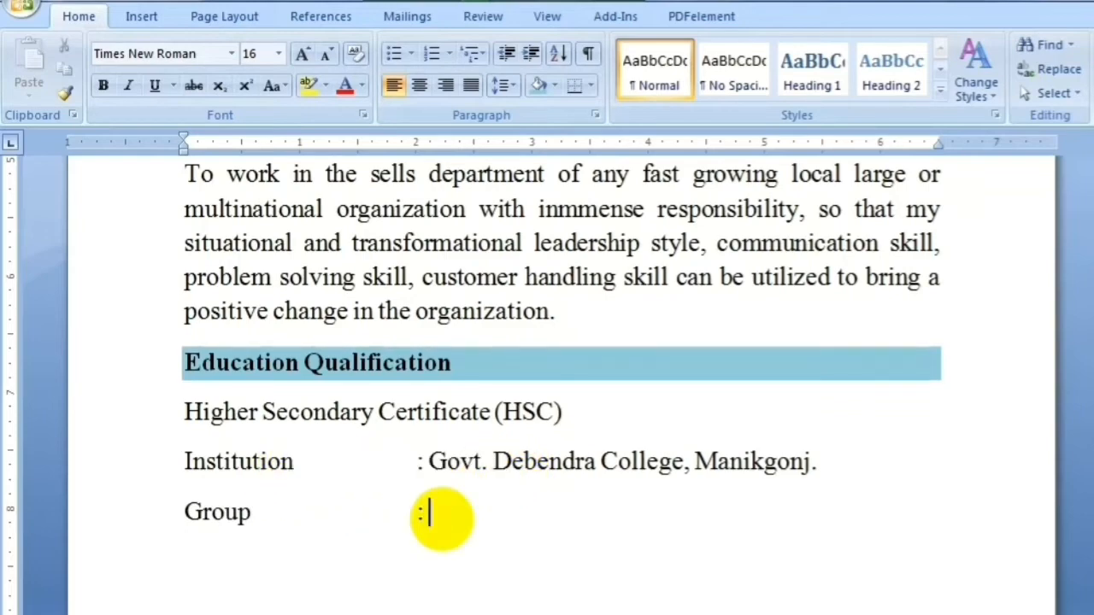
{"action": "type", "text": "Busines"}
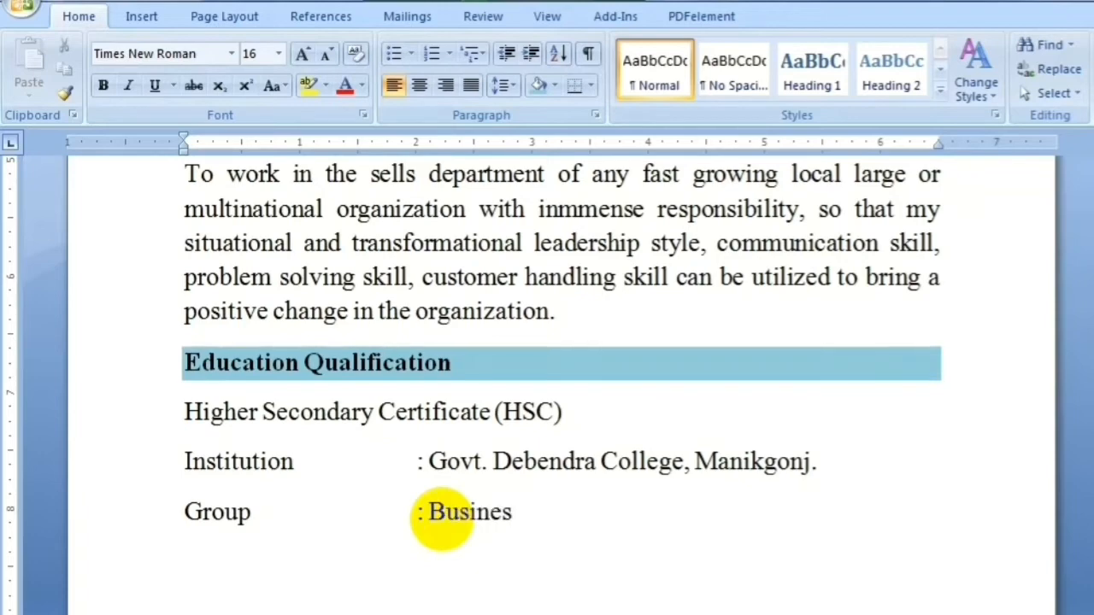
{"action": "type", "text": "s Studi"}
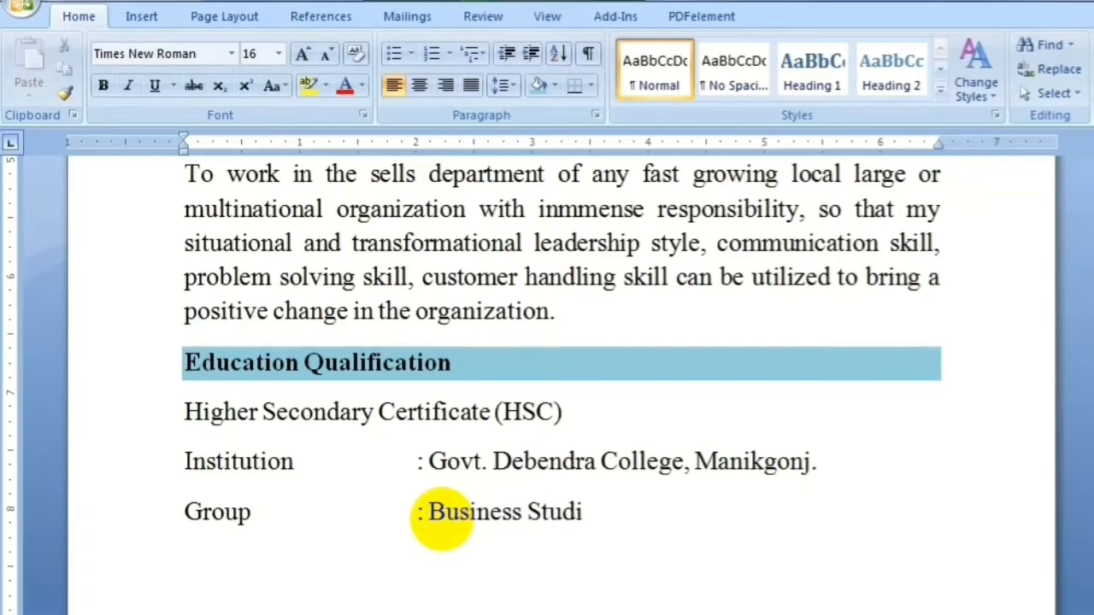
{"action": "type", "text": "esRE"}
{"action": "key", "text": "BackSpace"}
{"action": "type", "text": "esult"}
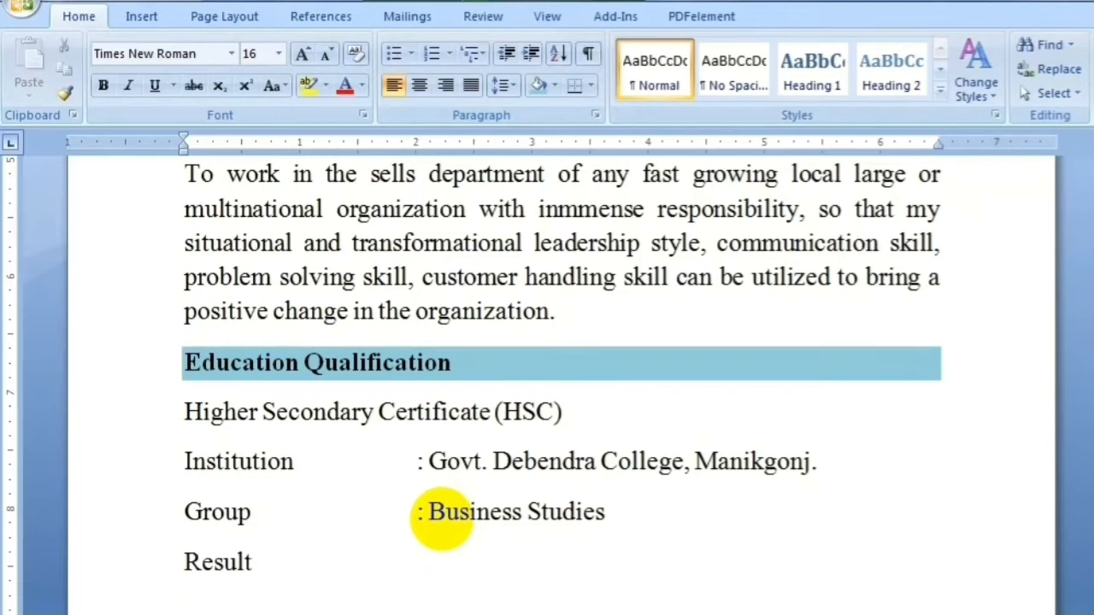
{"action": "key", "text": "Tab"}
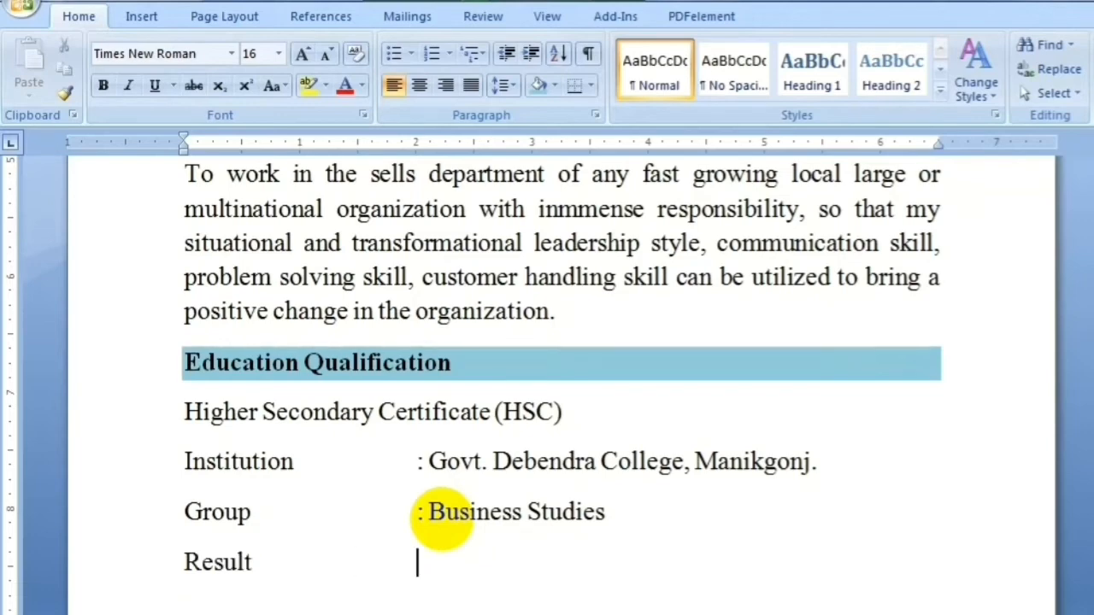
{"action": "type", "text": ": GPA"}
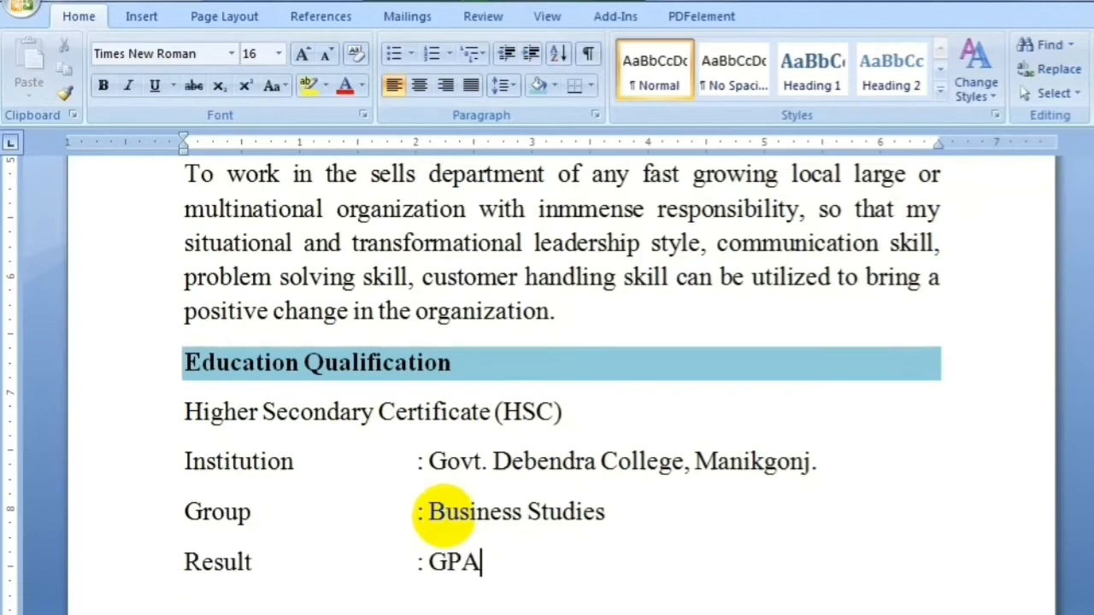
{"action": "type", "text": " - 3.92"}
Add Passing year: 2016 and Board: Dhaka lines below the Result entry
{"action": "scroll", "coordinate": [443, 513], "scroll_direction": "down", "scroll_amount": 2}
{"action": "left_click_drag", "start_coordinate": [1087, 391], "coordinate": [1087, 420]}
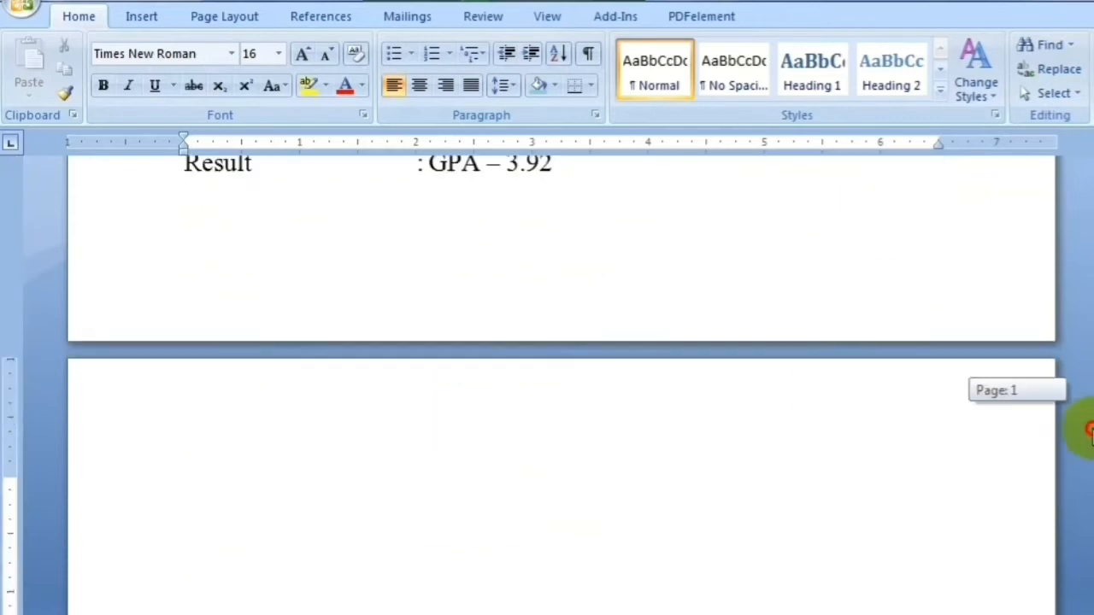
{"action": "key", "text": "ctrl+End"}
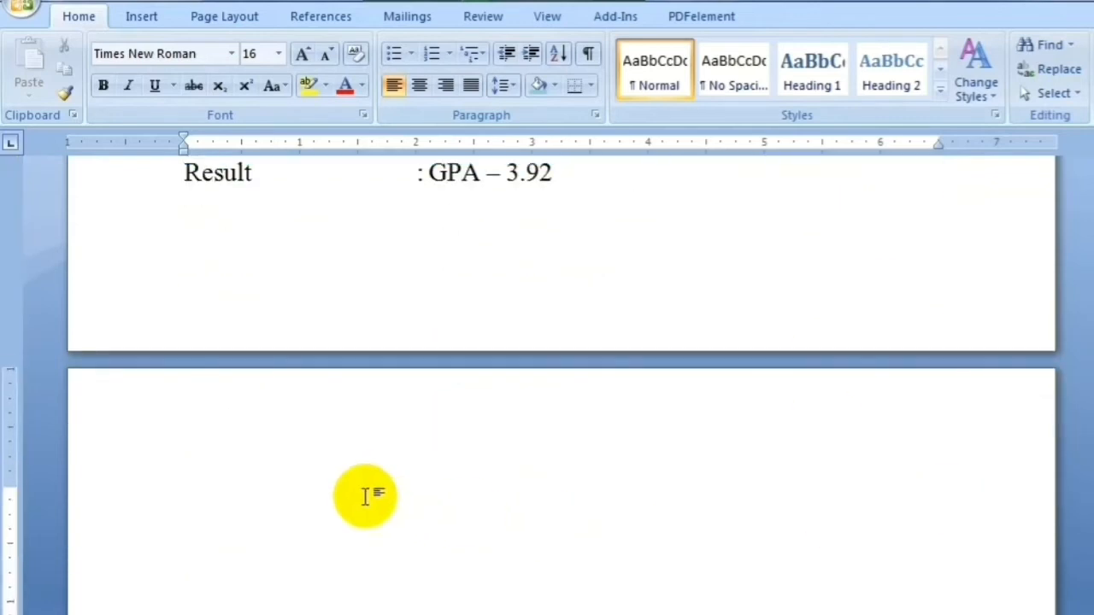
{"action": "type", "text": "Passin"}
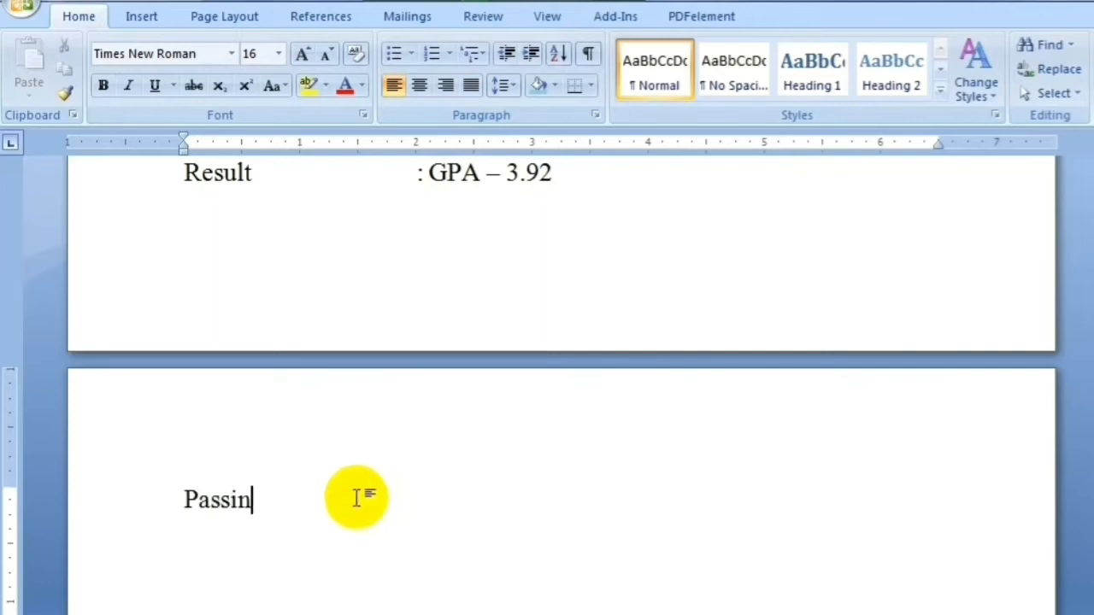
{"action": "type", "text": "g year\t"}
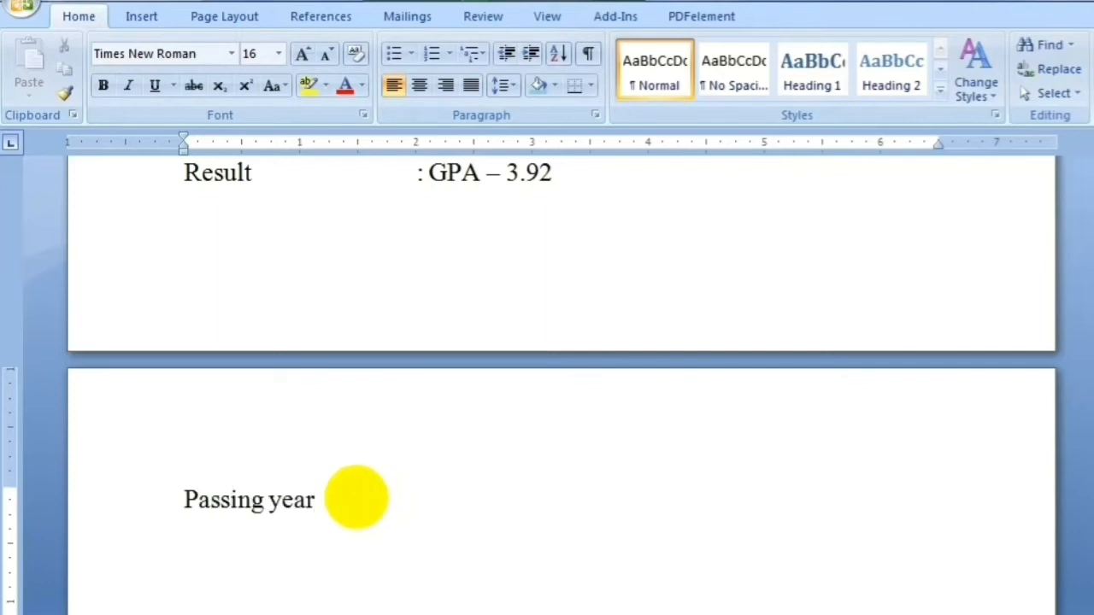
{"action": "type", "text": ": 2016"}
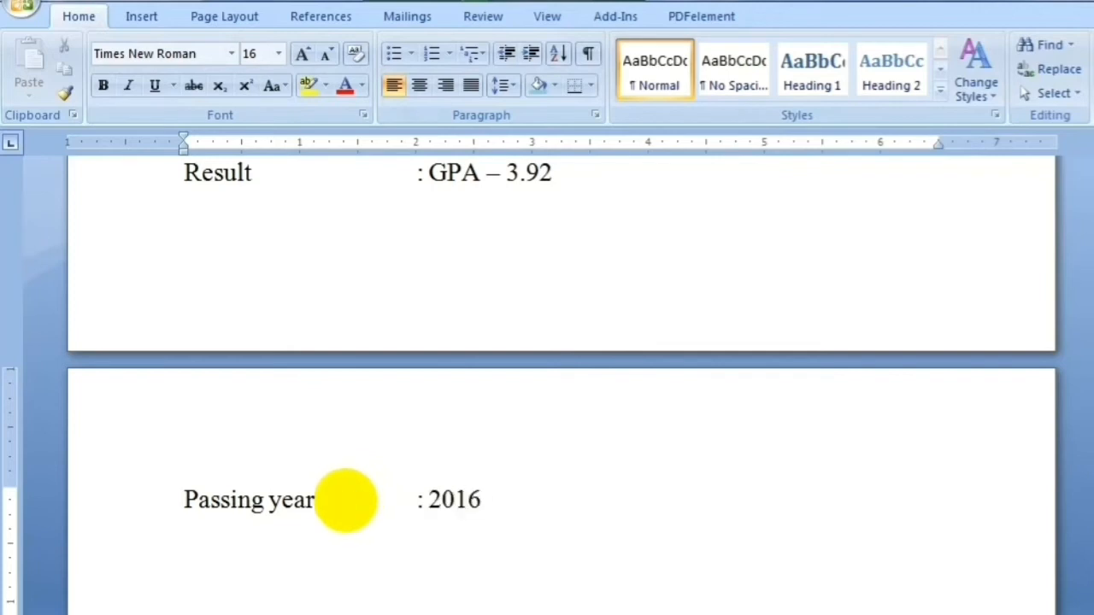
{"action": "key", "text": "Return"}
{"action": "type", "text": "Board"}
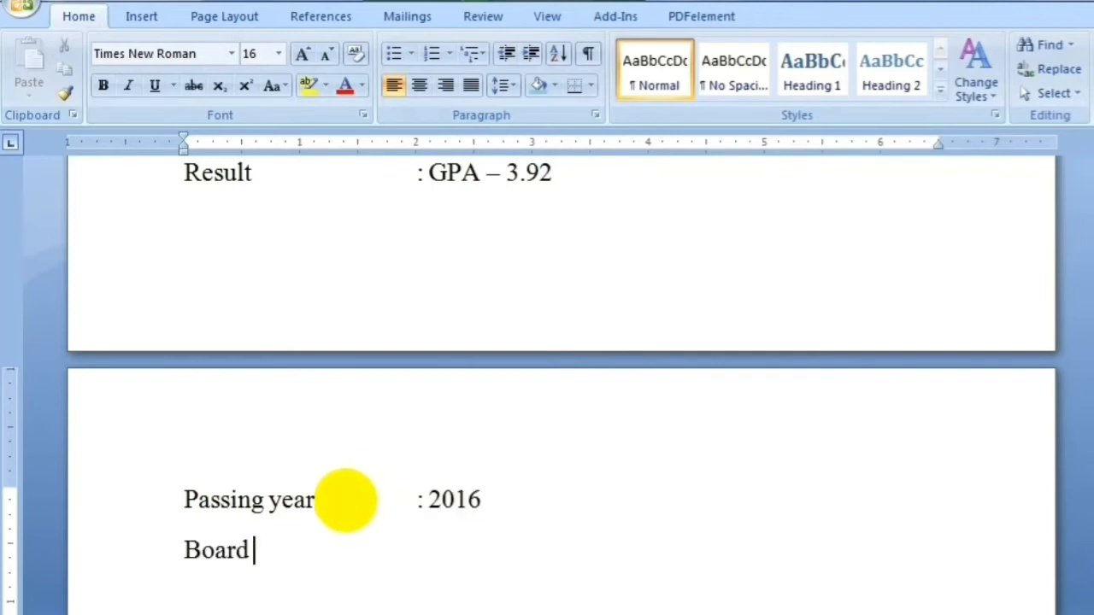
{"action": "key", "text": "Tab"}
{"action": "type", "text": ": Djalka"}
{"action": "key", "text": "BackSpace"}
{"action": "key", "text": "BackSpace"}
{"action": "key", "text": "BackSpace"}
{"action": "key", "text": "BackSpace"}
{"action": "key", "text": "BackSpace"}
{"action": "type", "text": "haka"}
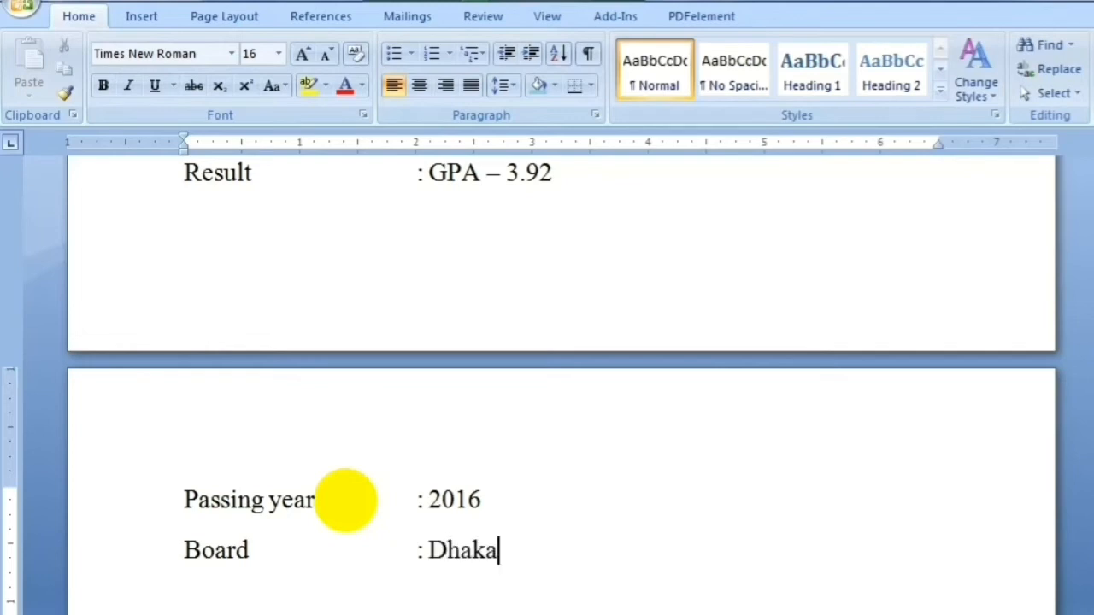
{"action": "key", "text": "Return"}
{"action": "left_click_drag", "start_coordinate": [1092, 445], "coordinate": [1092, 462]}
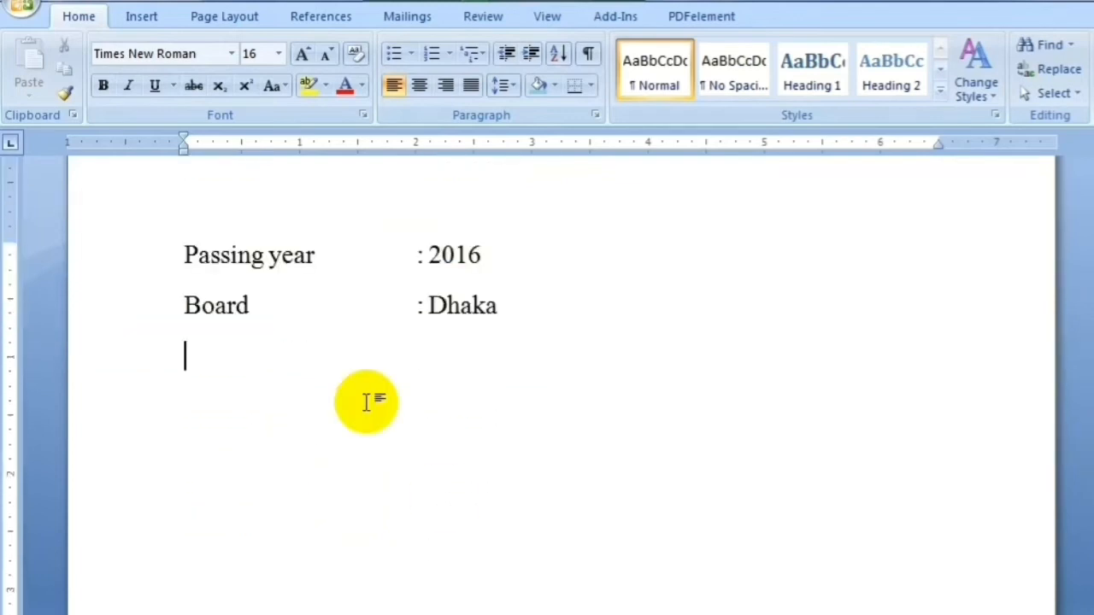
Add the Secondary School Certificate (SSC) heading with Institution aligned to Gakulnagar High School
{"action": "type", "text": "Seco"}
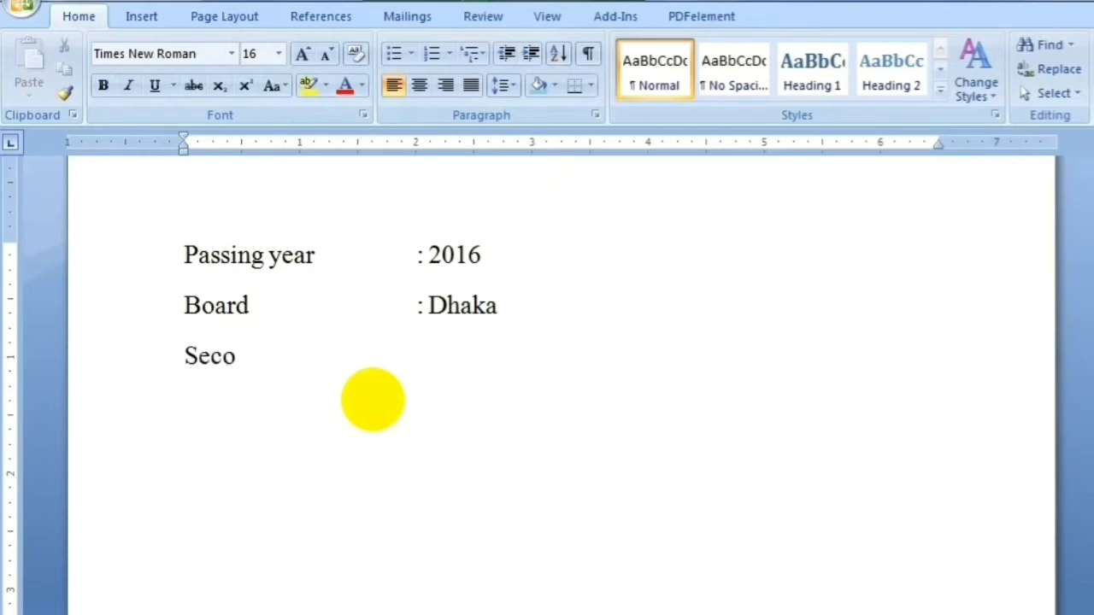
{"action": "type", "text": "ndary Sch"}
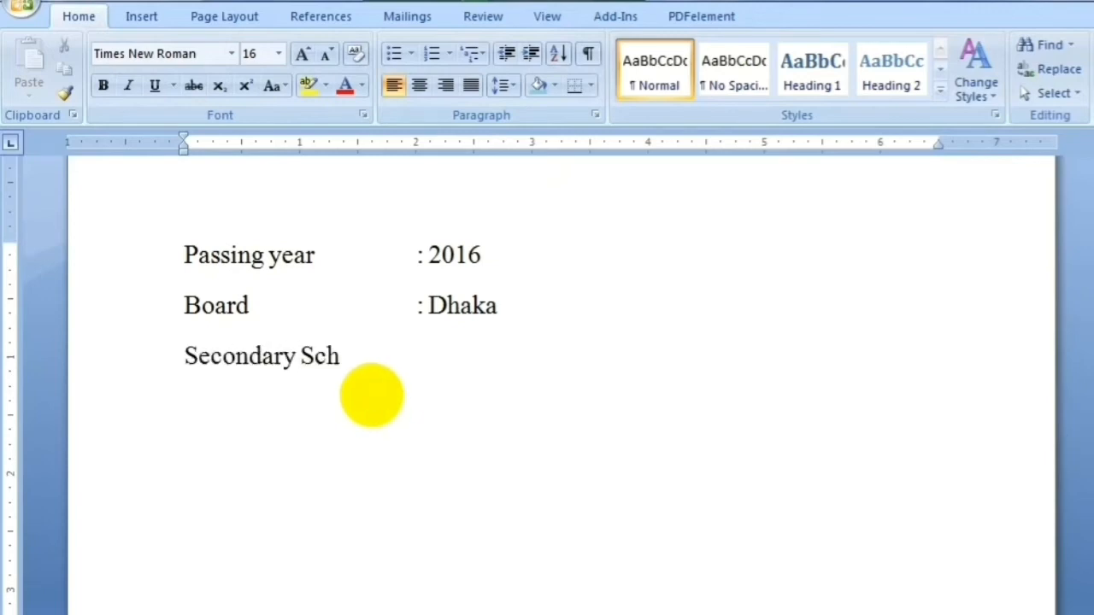
{"action": "type", "text": "ool Certificate"}
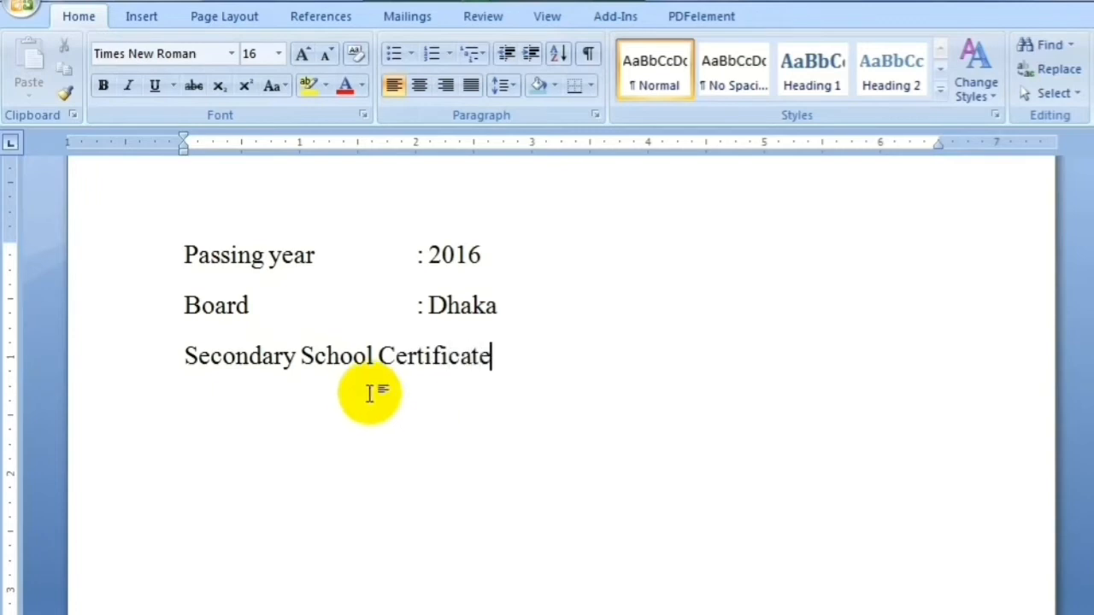
{"action": "type", "text": " (SSC) "}
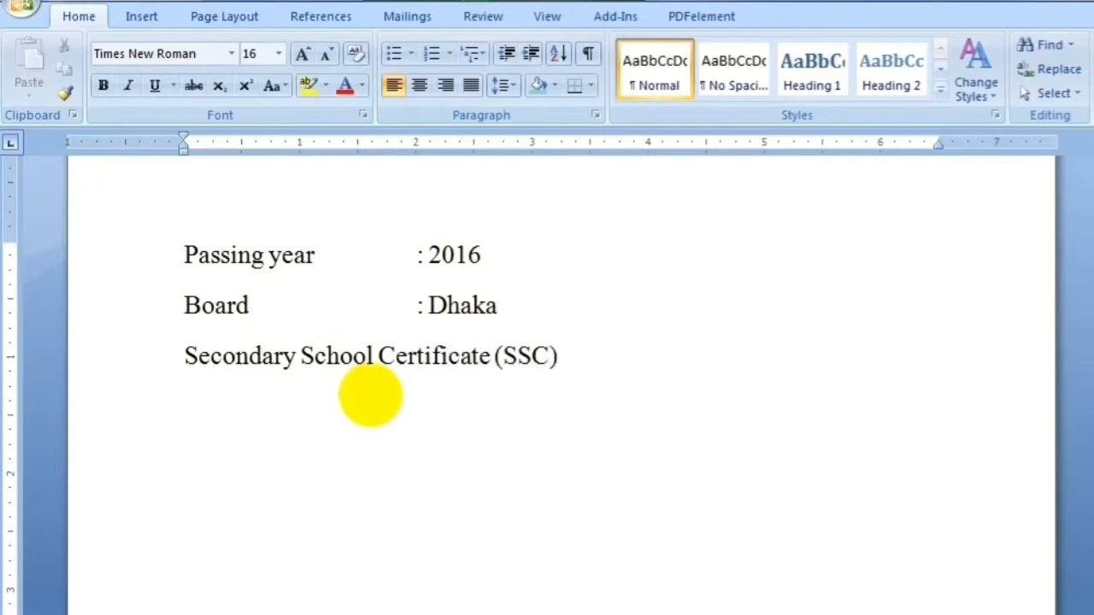
{"action": "type", "text": "Institution"}
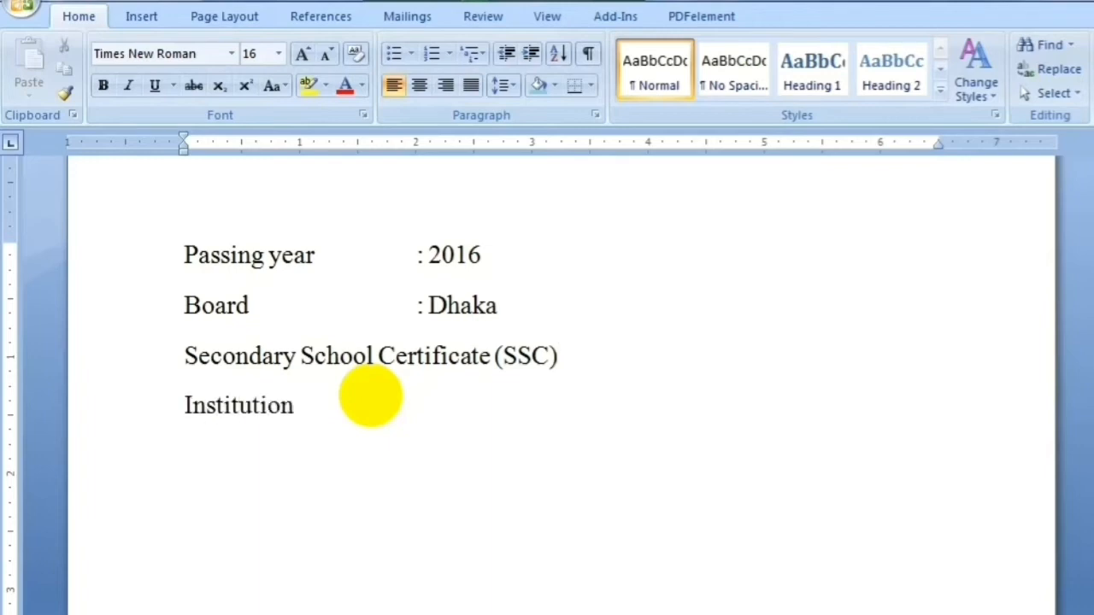
{"action": "key", "text": "Tab"}
{"action": "type", "text": ": Gakul na"}
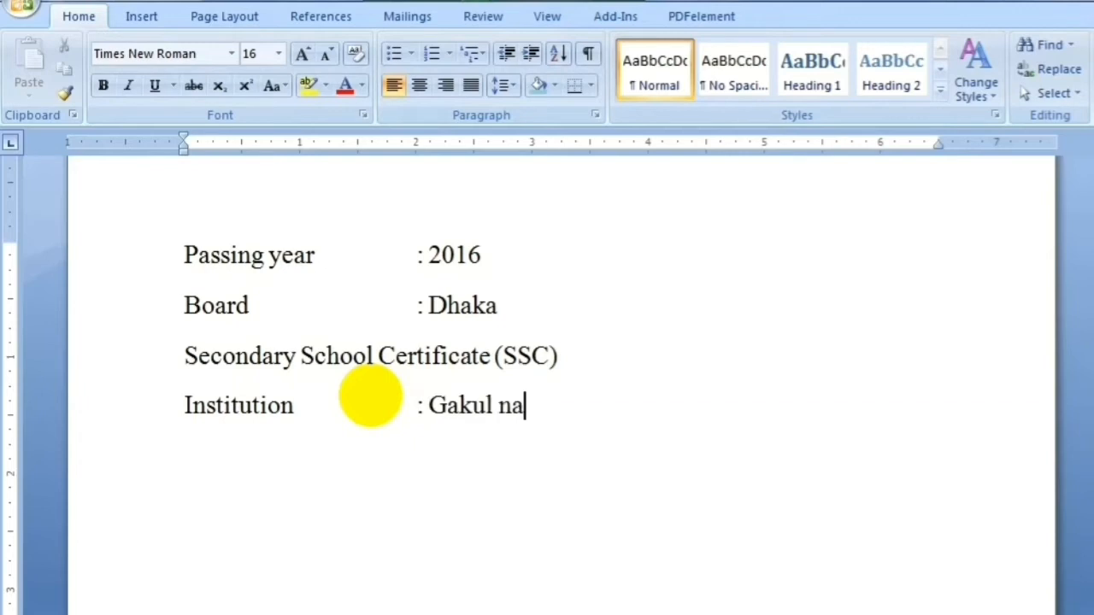
{"action": "type", "text": "gar high"}
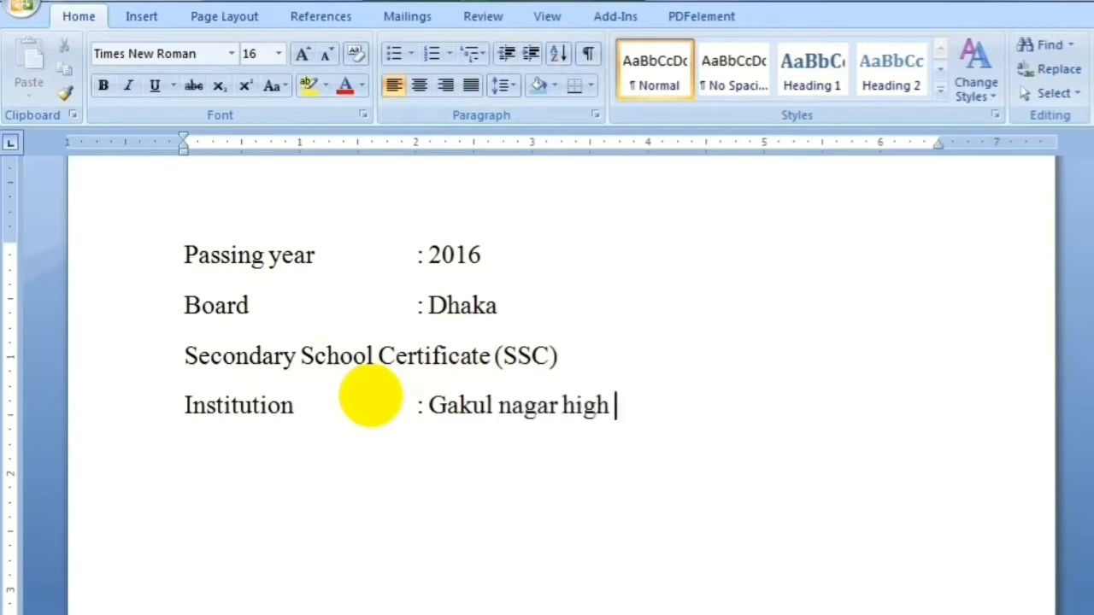
{"action": "key", "text": "BackSpace"}
{"action": "key", "text": "BackSpace"}
{"action": "key", "text": "BackSpace"}
{"action": "key", "text": "BackSpace"}
{"action": "type", "text": "High School"}
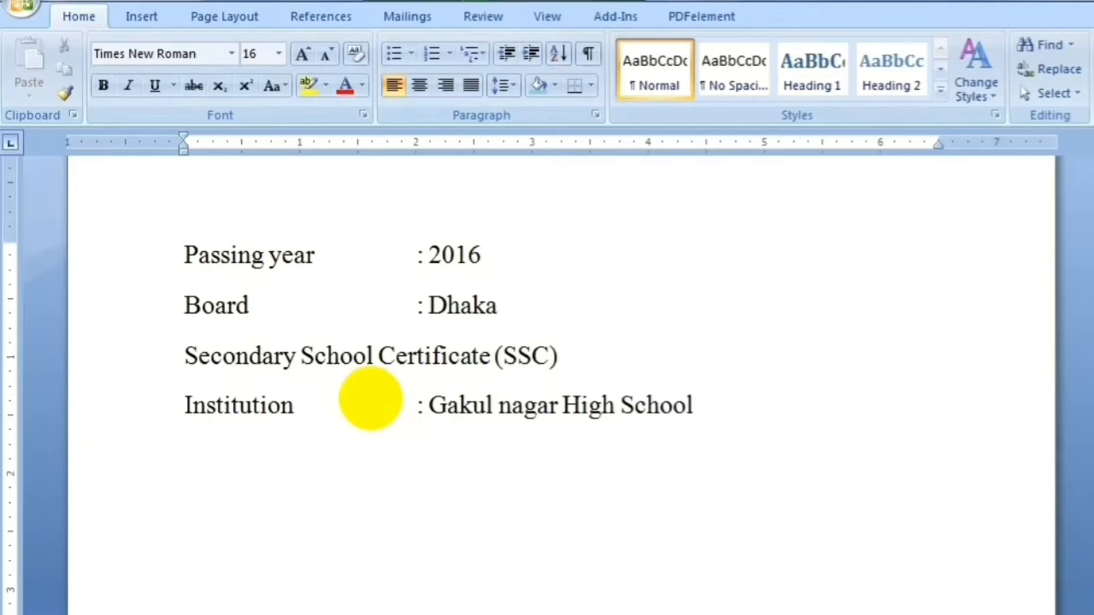
{"action": "left_click", "coordinate": [497, 405]}
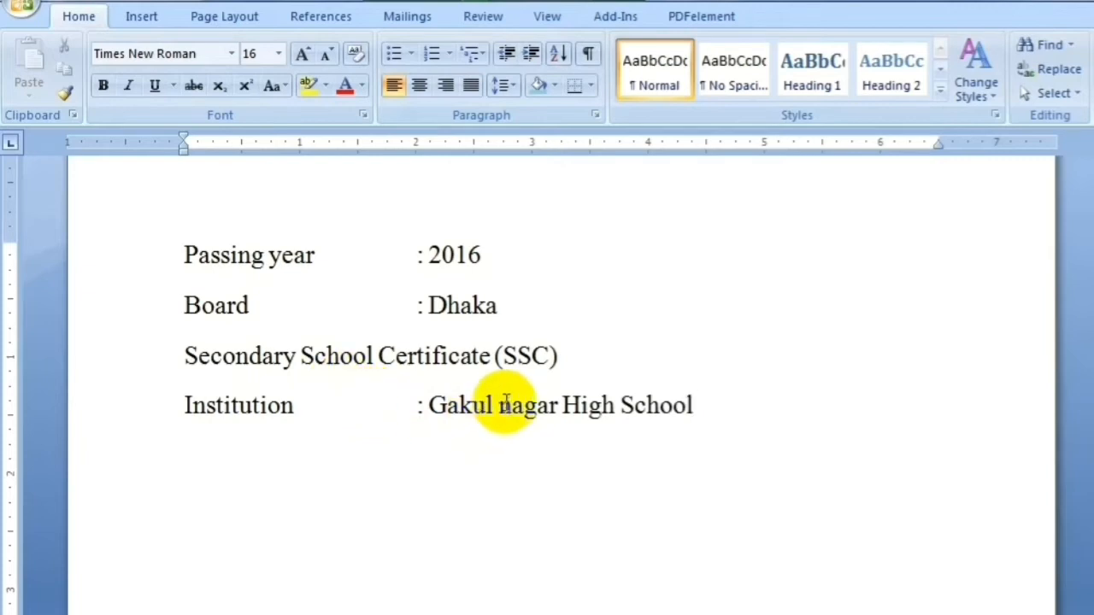
{"action": "key", "text": "BackSpace"}
{"action": "left_click", "coordinate": [718, 405]}
Add Group: Business Studies, Result: GPA - 4.38, Passing year: 2014 and Board: Dhaka lines
{"action": "key", "text": "Return"}
{"action": "type", "text": "G"}
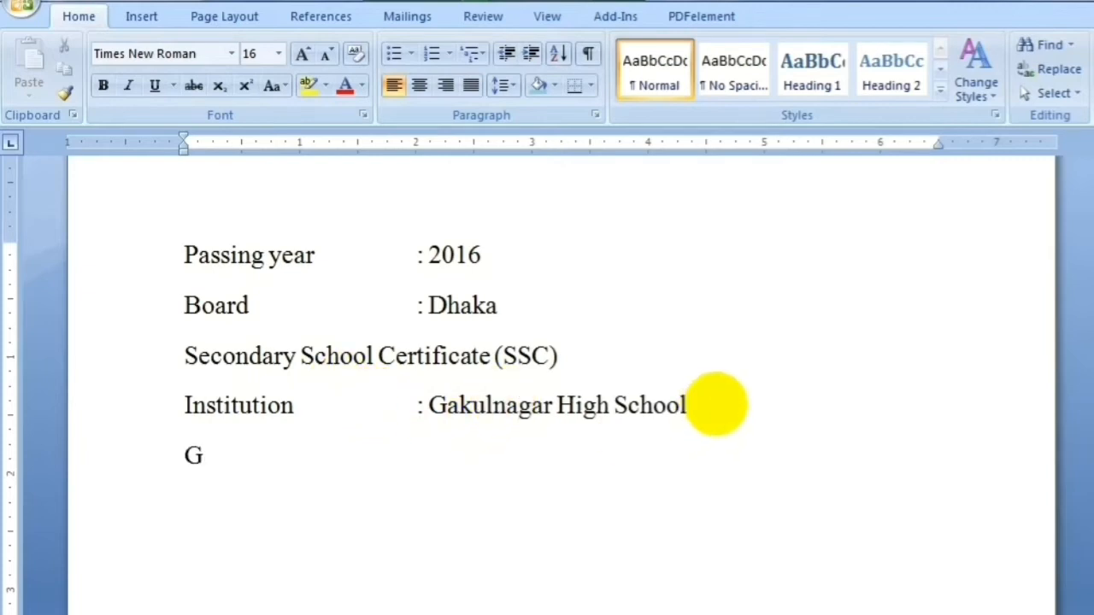
{"action": "type", "text": "roup"}
{"action": "key", "text": "Tab"}
{"action": "key", "text": "Tab"}
{"action": "key", "text": "Tab"}
{"action": "type", "text": ": B"}
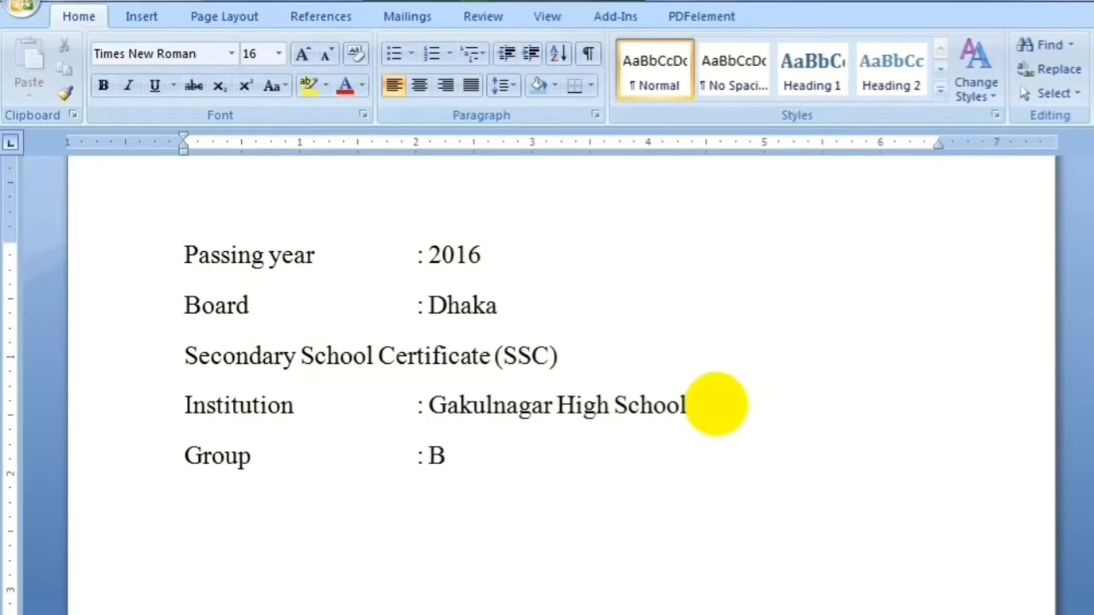
{"action": "type", "text": "usiness Studies"}
{"action": "key", "text": "Return"}
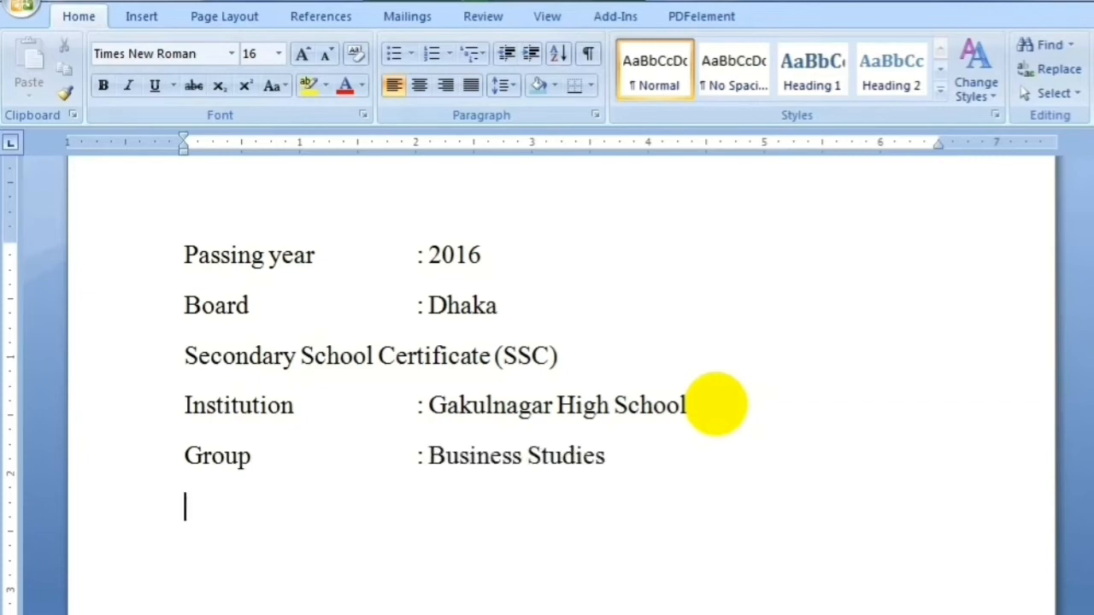
{"action": "type", "text": "Result"}
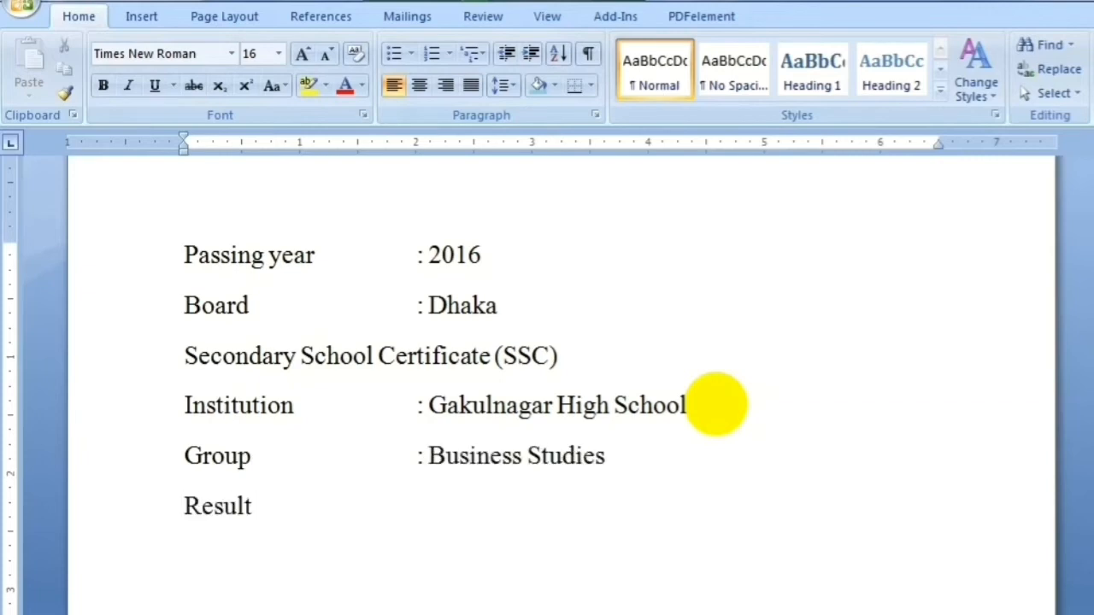
{"action": "type", "text": ": GPA"}
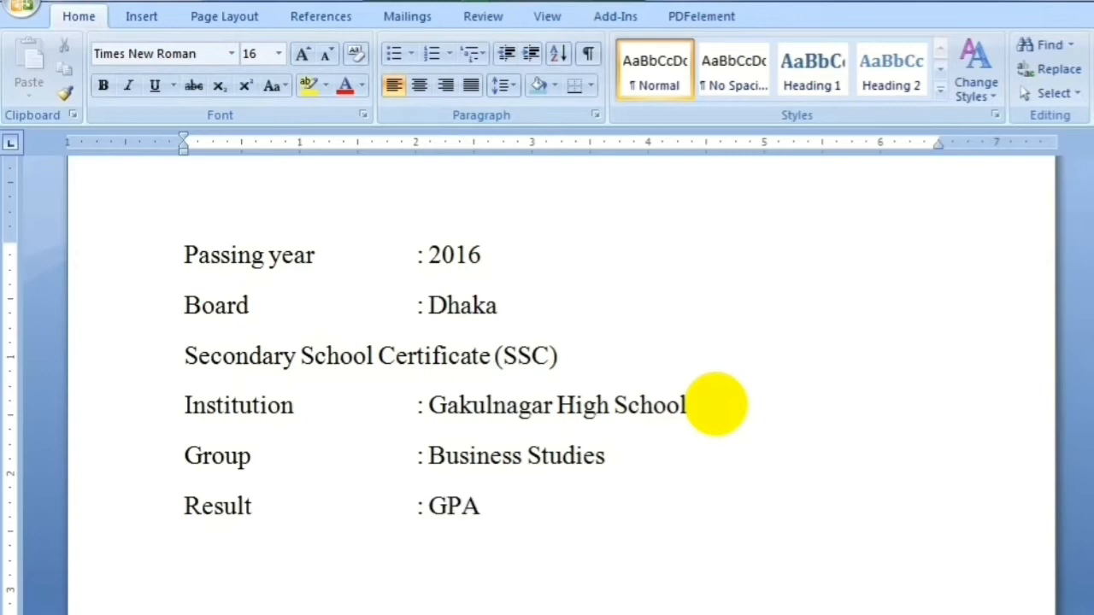
{"action": "type", "text": " - 4.38Passing year"}
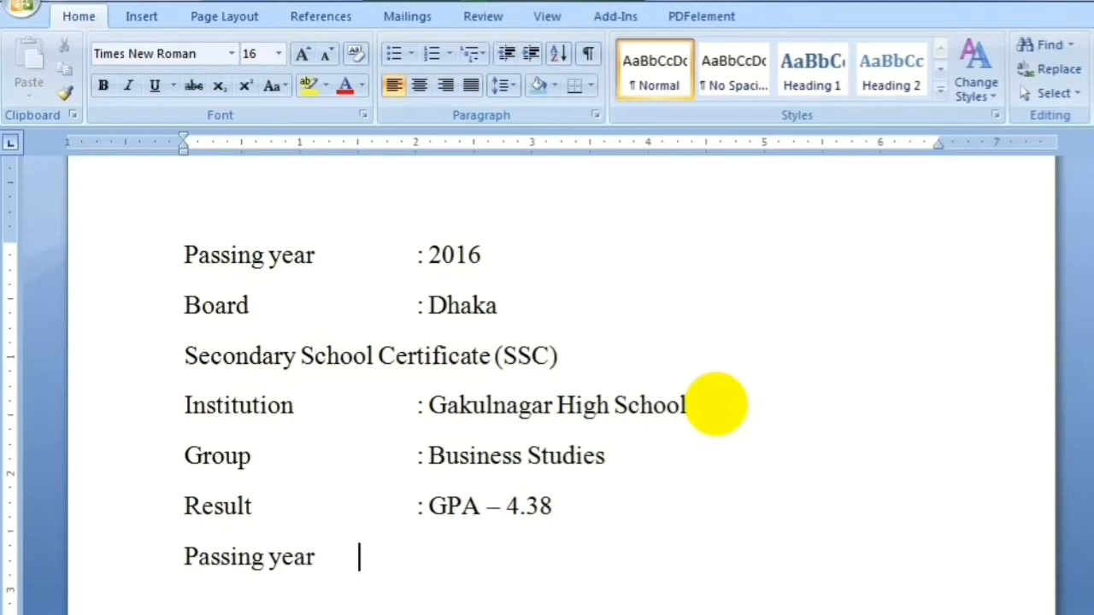
{"action": "key", "text": "Tab"}
{"action": "type", "text": ": 2014"}
{"action": "type", "text": "Board"}
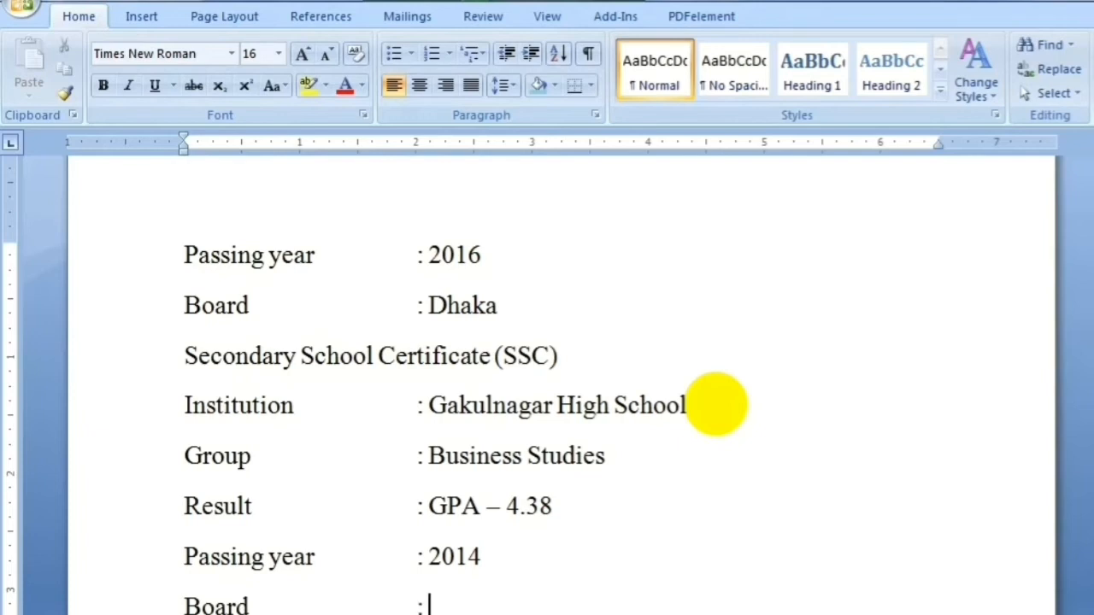
{"action": "type", "text": ": Di"}
{"action": "type", "text": "haka"}
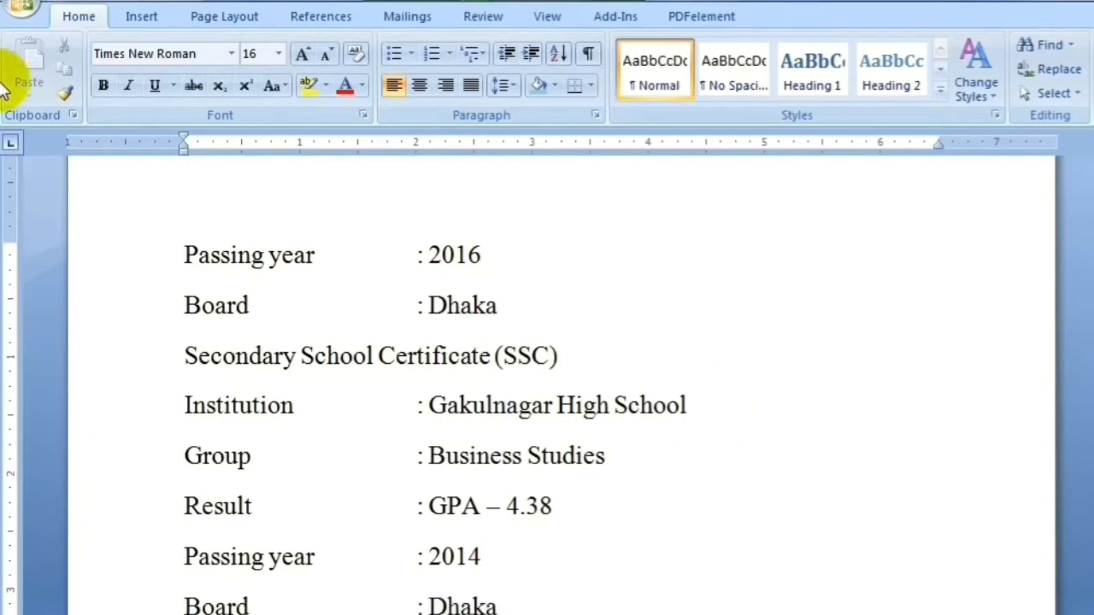
{"action": "left_click_drag", "start_coordinate": [1093, 465], "coordinate": [1092, 527]}
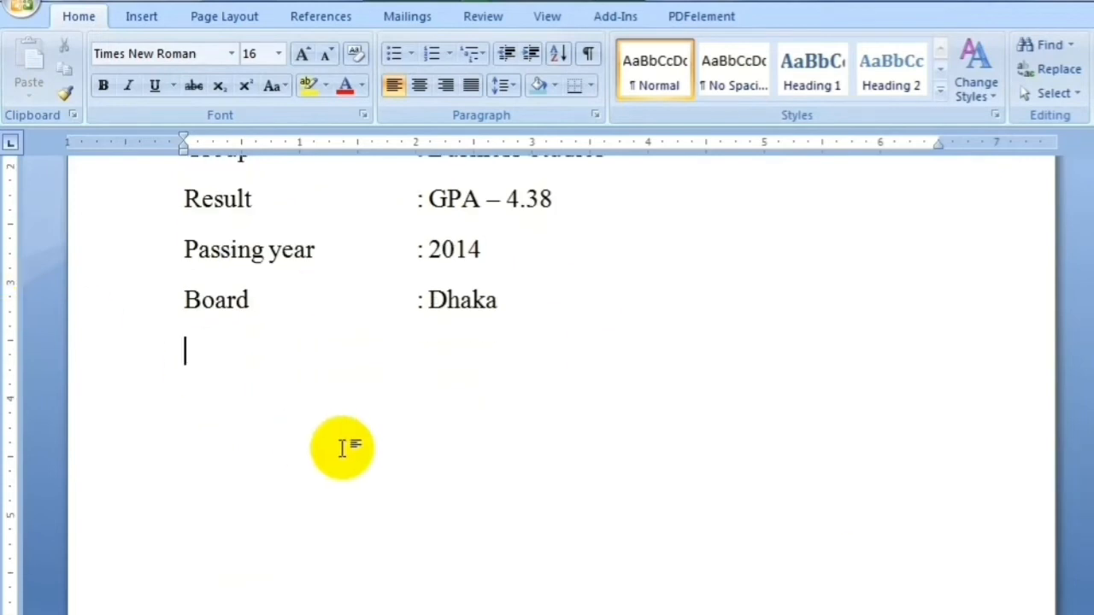
Type the Language skill heading and give it light-blue shading and bold
{"action": "type", "text": ":"}
{"action": "type", "text": "Lang"}
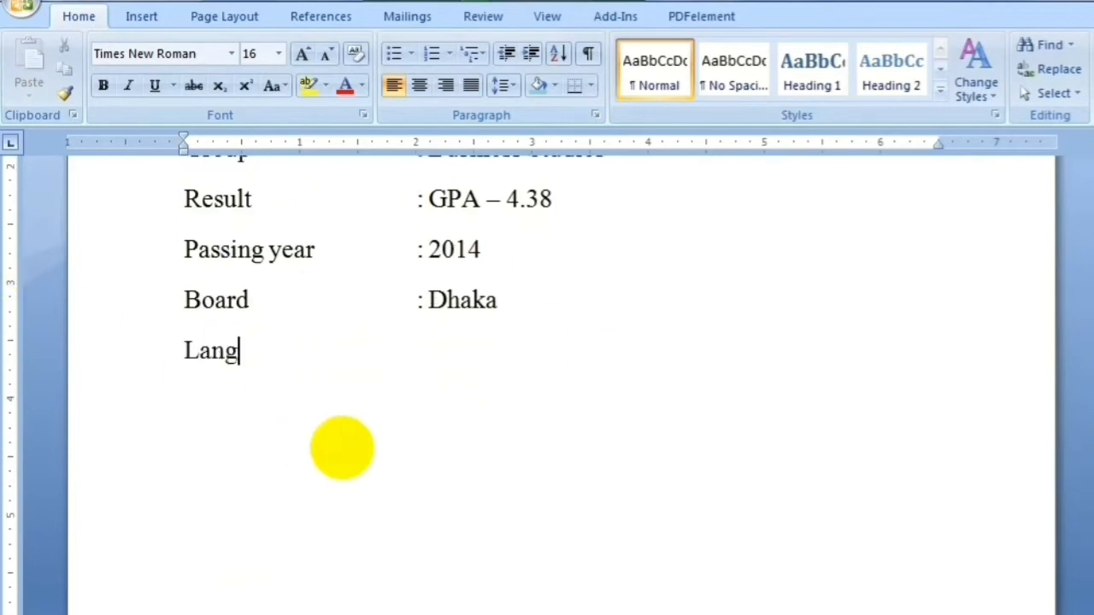
{"action": "type", "text": "uage skill"}
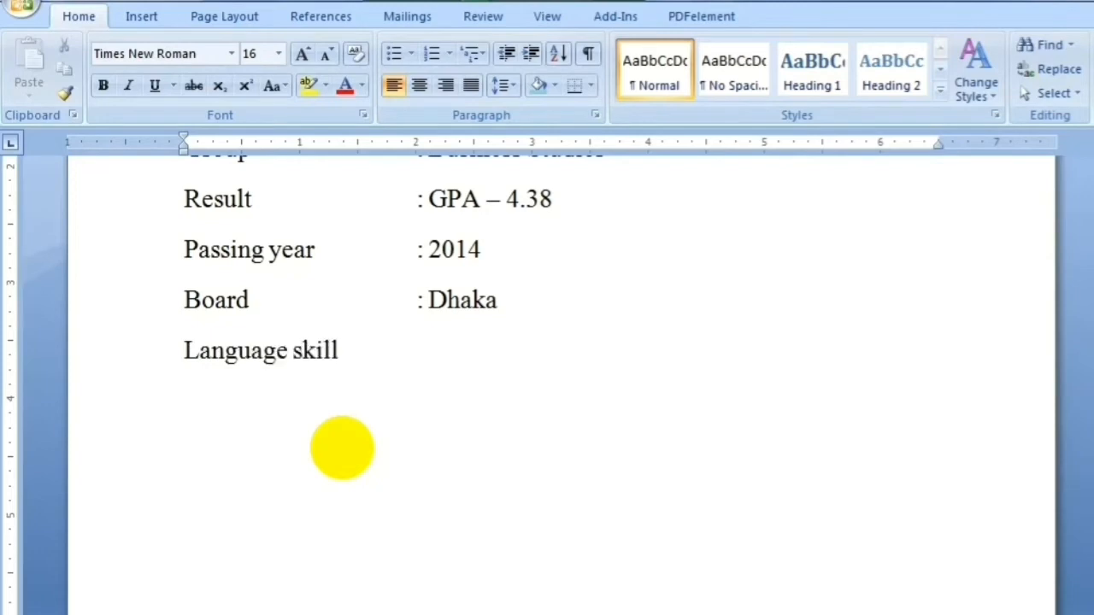
{"action": "key", "text": "shift+Home"}
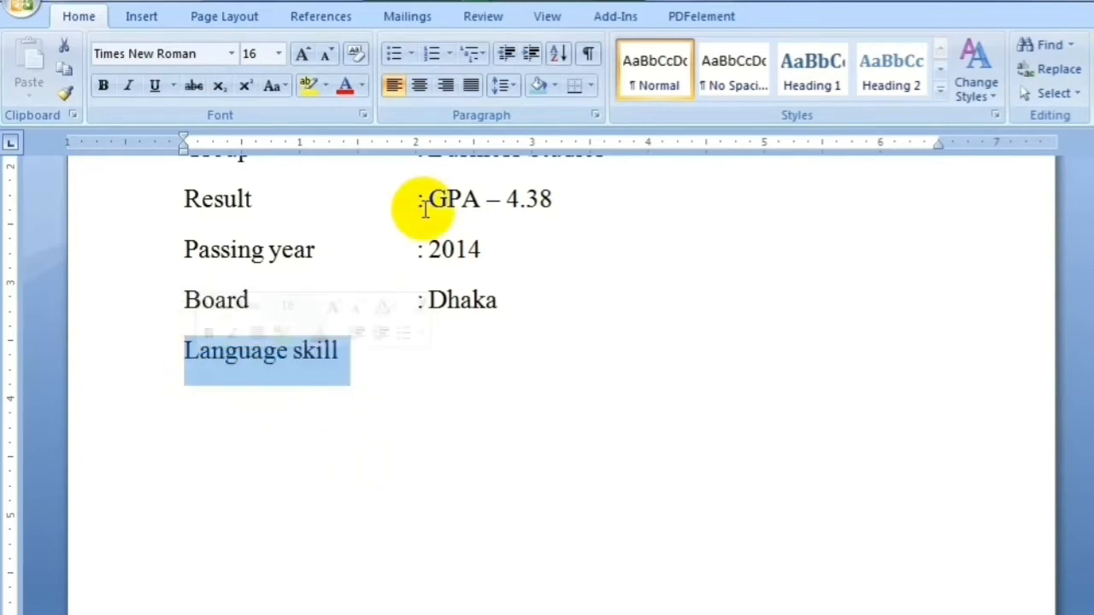
{"action": "left_click", "coordinate": [536, 85]}
{"action": "left_click", "coordinate": [102, 85]}
{"action": "left_click", "coordinate": [215, 419]}
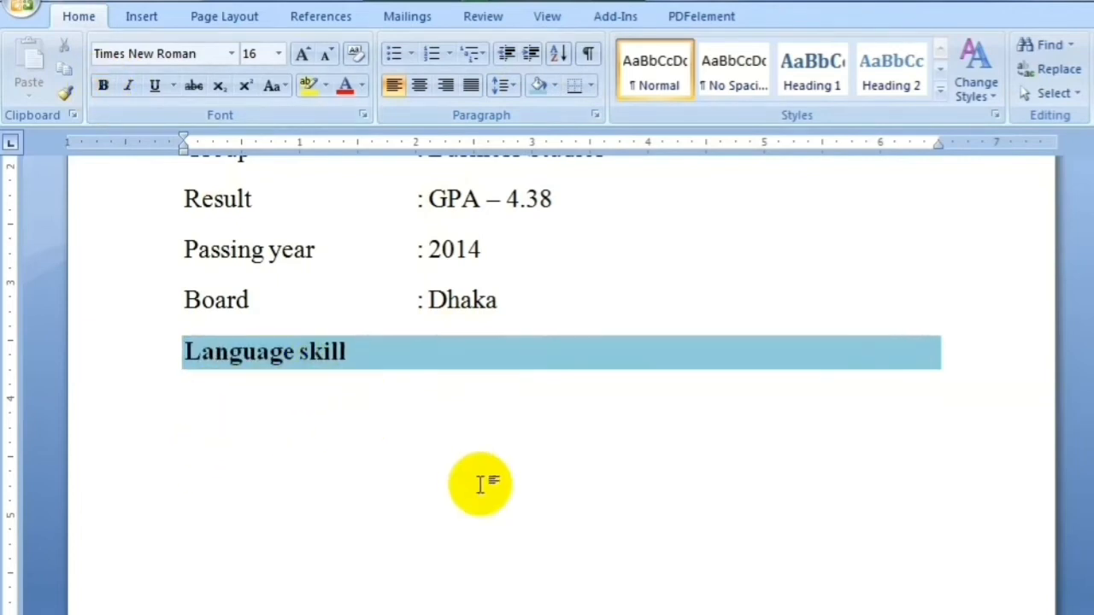
List Bangla: Fluent in Bangla and English: Medium with aligned colons, then begin a Computer skill line
{"action": "type", "text": "Bangla"}
{"action": "key", "text": "Tab"}
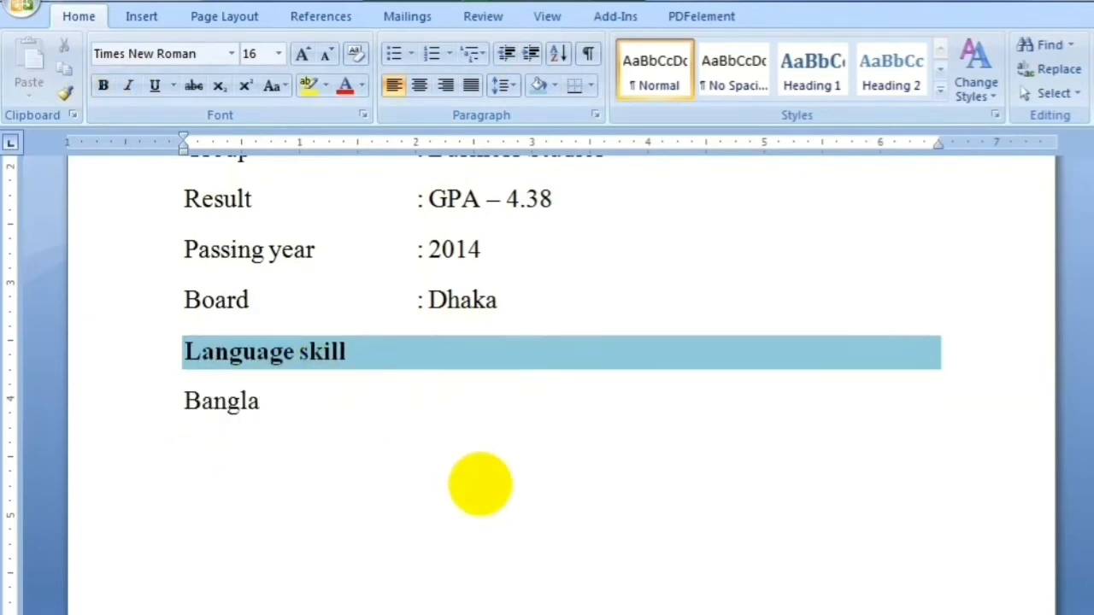
{"action": "type", "text": ": Fluent in Ban"}
{"action": "type", "text": "gla"}
{"action": "key", "text": "Return"}
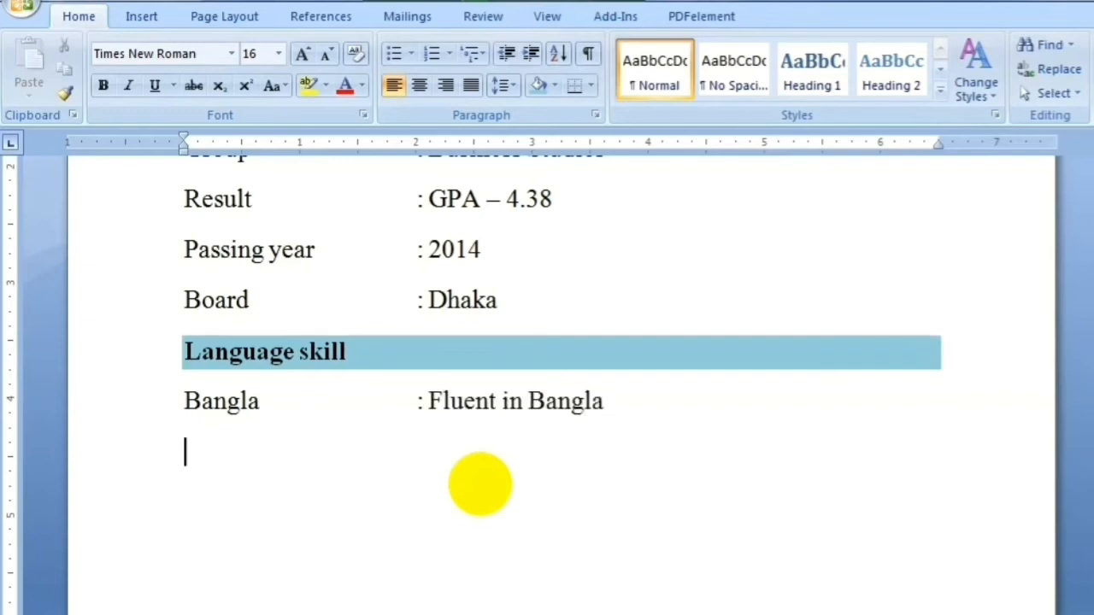
{"action": "type", "text": "English"}
{"action": "key", "text": "Tab"}
{"action": "key", "text": "Tab"}
{"action": "key", "text": "Tab"}
{"action": "type", "text": ":"}
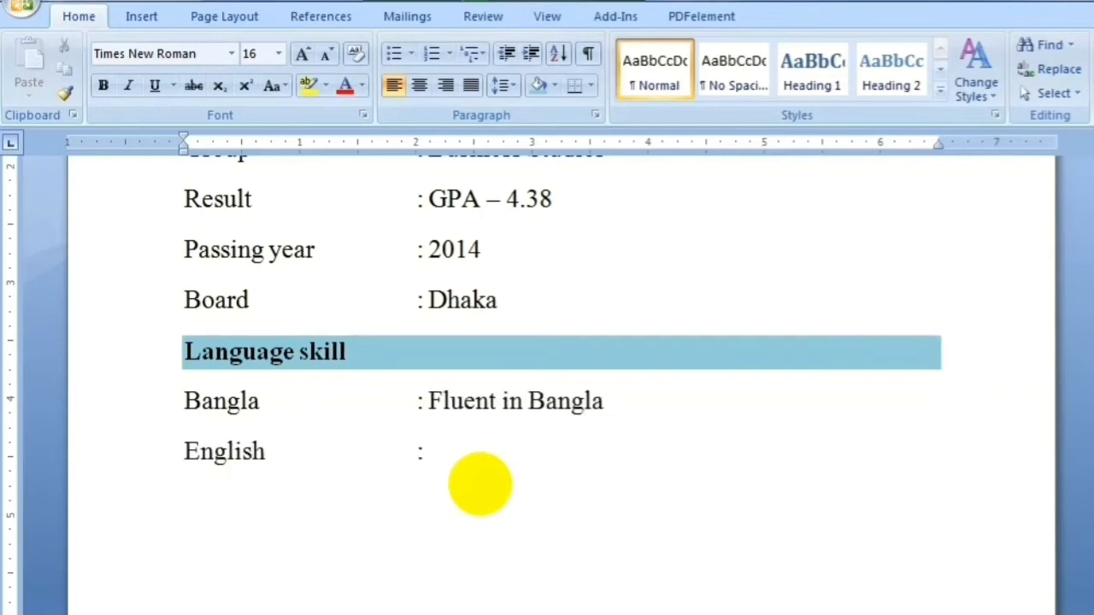
{"action": "type", "text": " Medium"}
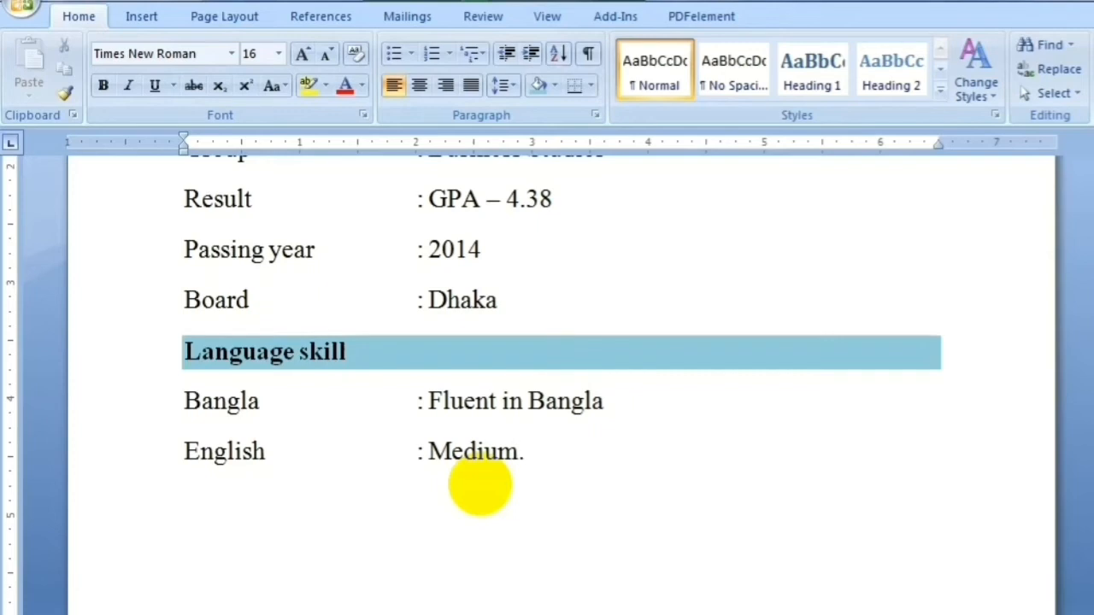
{"action": "type", "text": "."}
{"action": "key", "text": "Return"}
{"action": "type", "text": "Computer skill"}
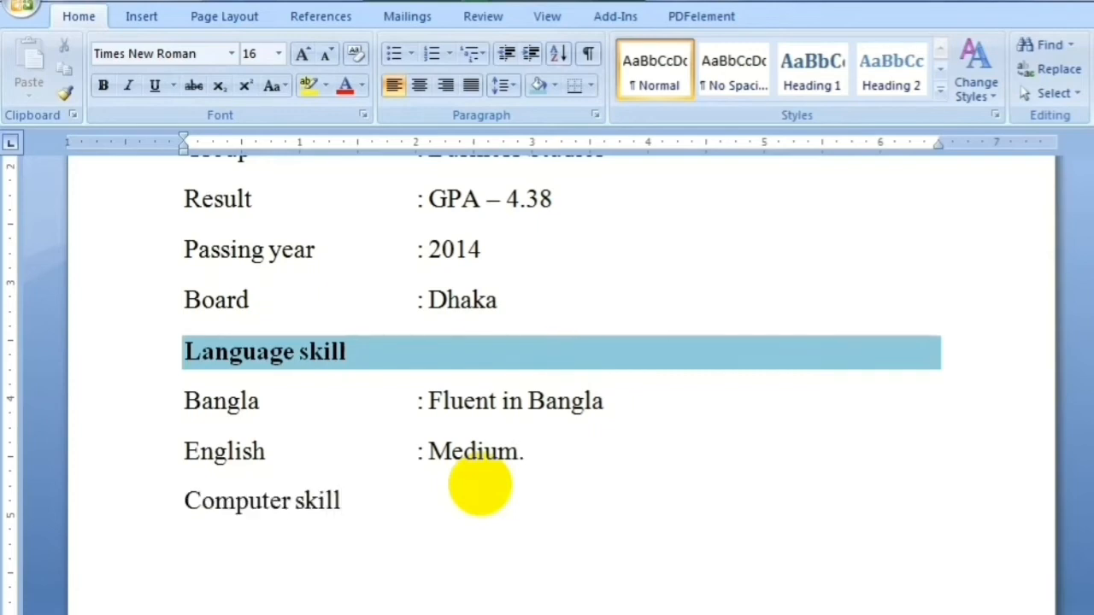
Give the Computer skill line light-blue shading and bold formatting
{"action": "triple_click", "coordinate": [391, 502]}
{"action": "left_click", "coordinate": [539, 83]}
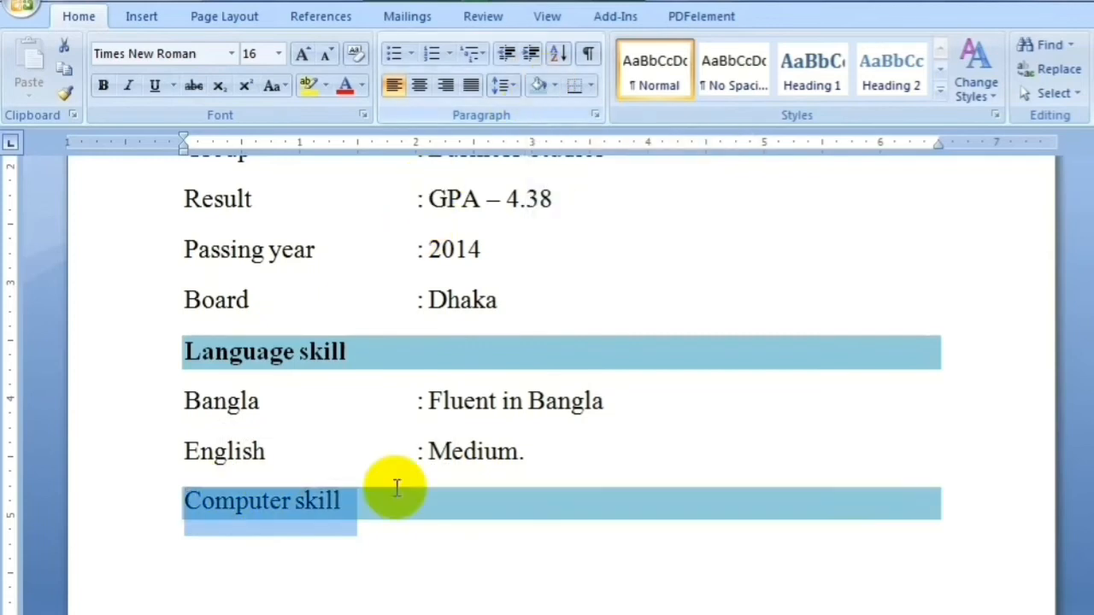
{"action": "left_click", "coordinate": [102, 86]}
{"action": "left_click", "coordinate": [217, 502]}
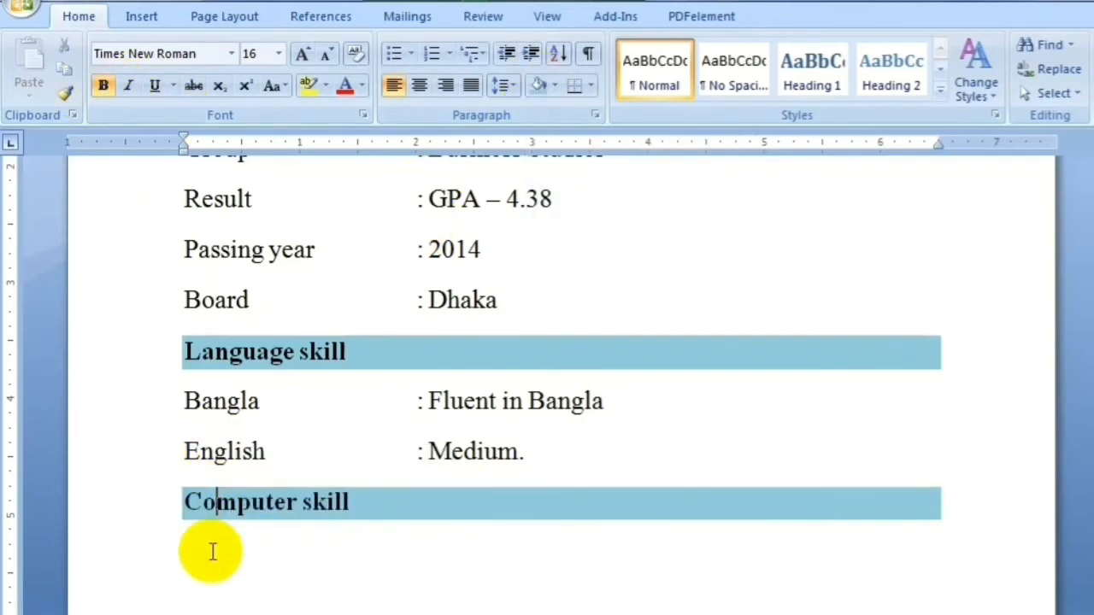
Type MS Word, MS Excel, MS Power Point beneath the Computer skill heading
{"action": "left_click", "coordinate": [212, 551]}
{"action": "type", "text": "Ms"}
{"action": "key", "text": "BackSpace"}
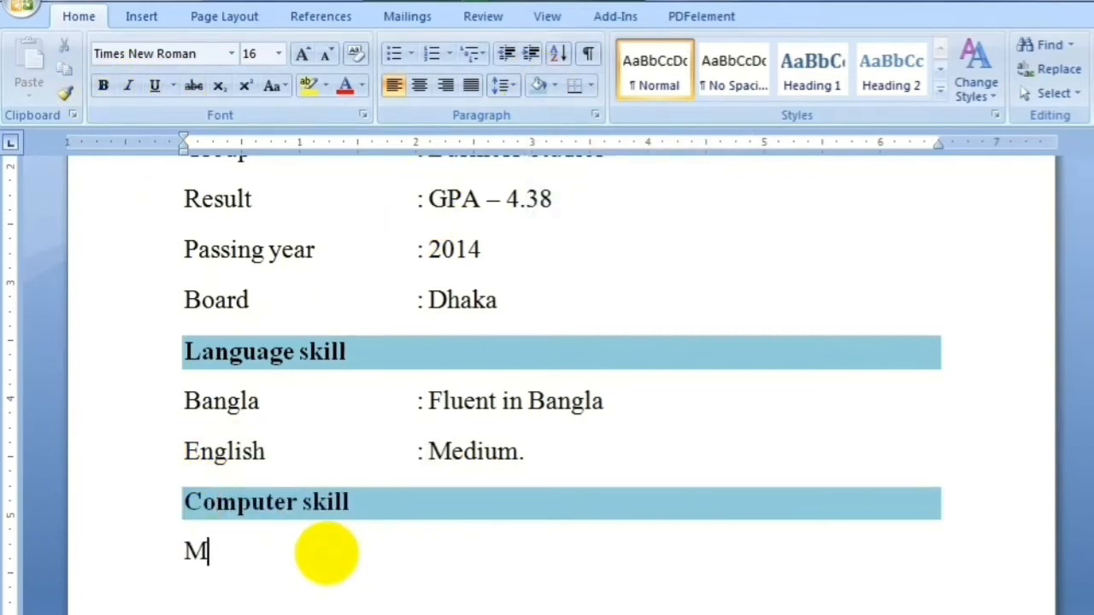
{"action": "type", "text": "S Word, "}
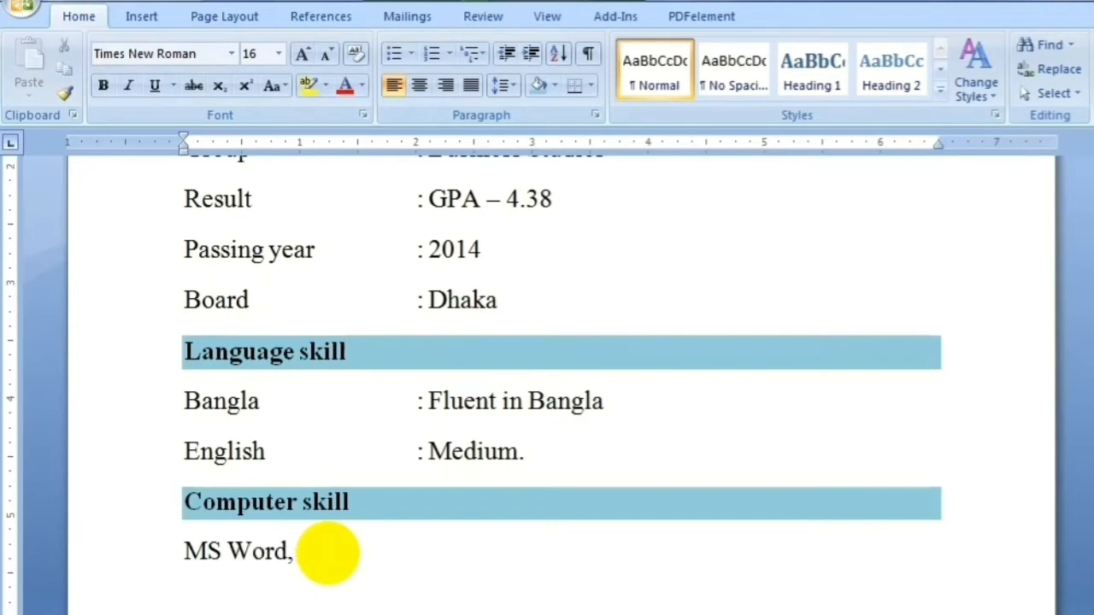
{"action": "type", "text": "MS"}
{"action": "type", "text": " Ex"}
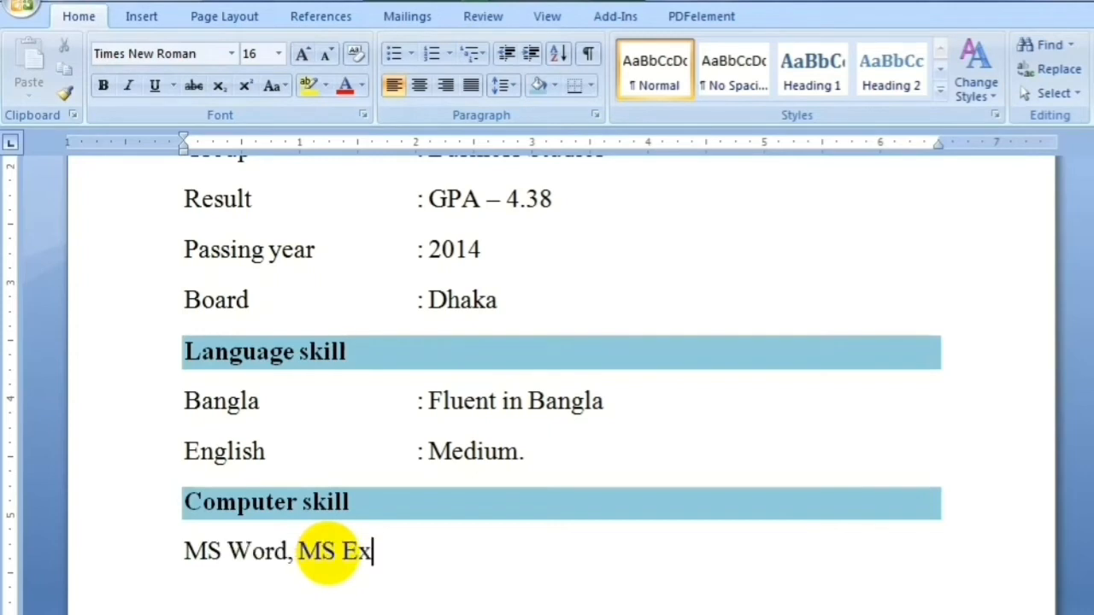
{"action": "type", "text": "cel, M"}
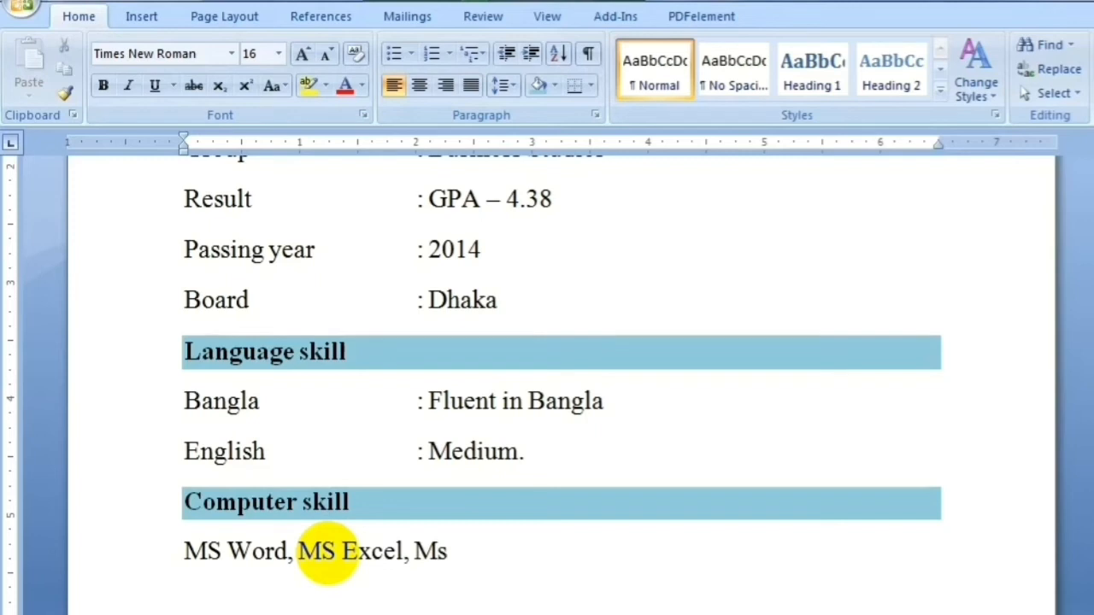
{"action": "type", "text": "S Power Point,"}
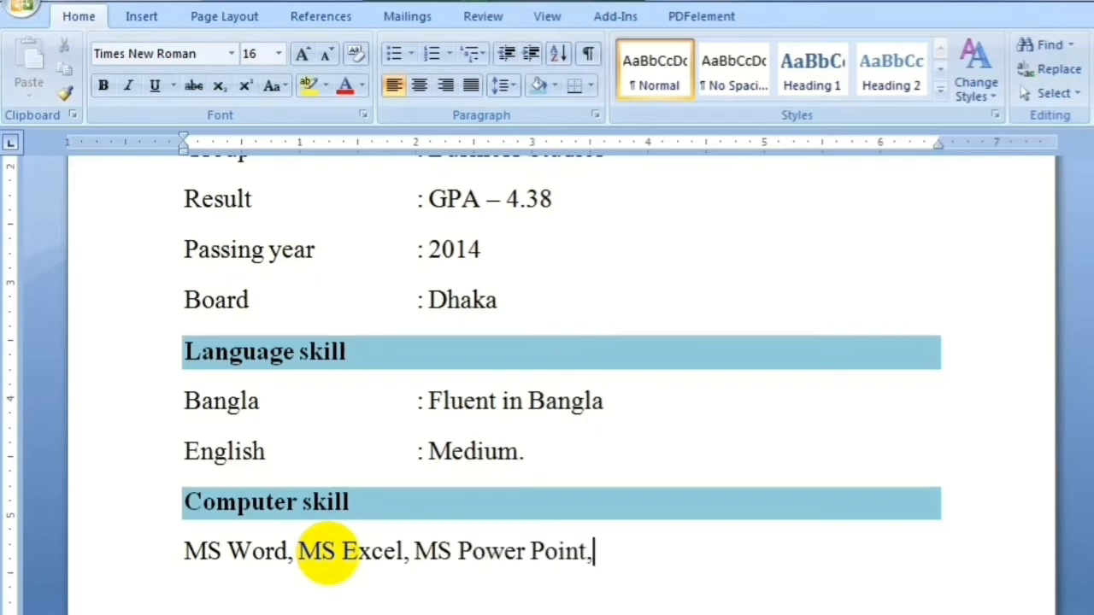